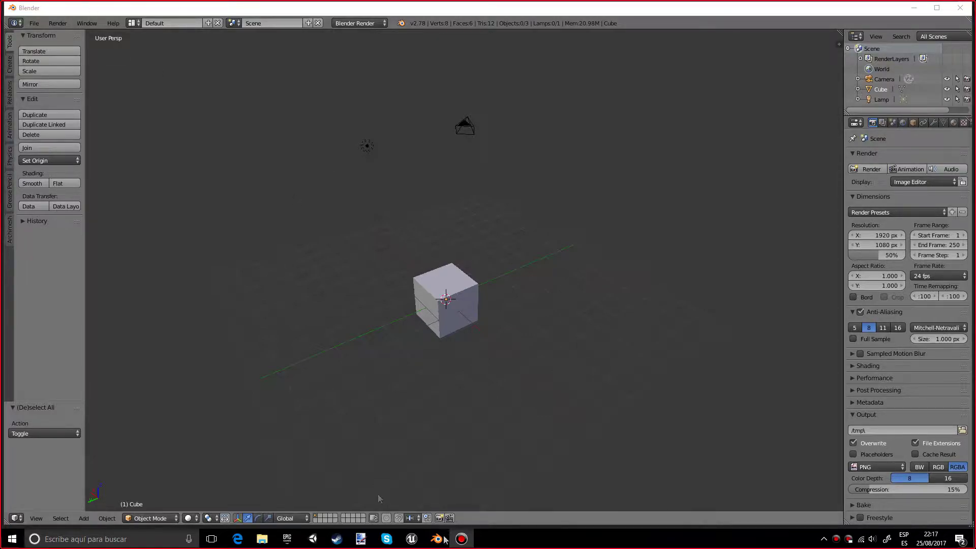
Step: Search the user preferences add-ons for "tree", make sure Add Curve: Sapling Tree Gen is enabled, and save the user settings
{"action": "left_click", "coordinate": [32, 23]}
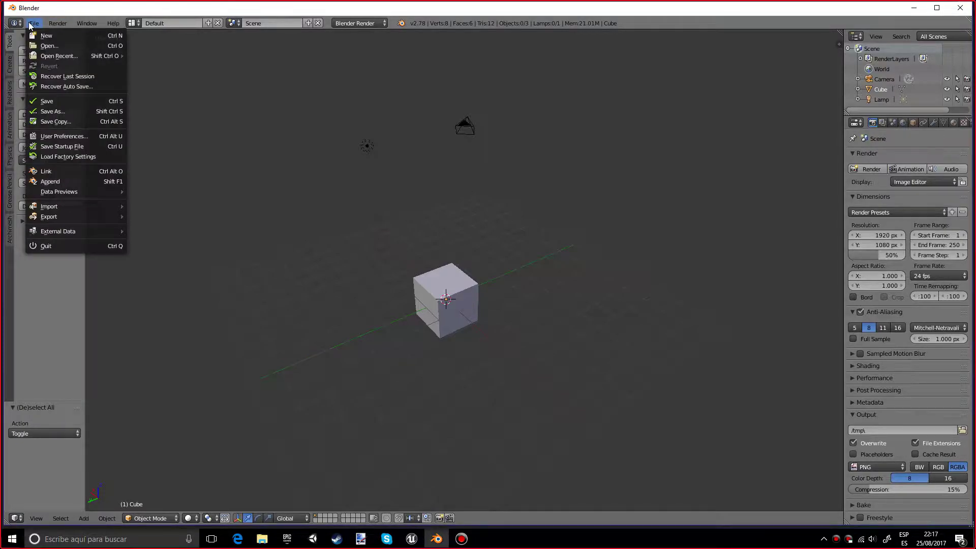
{"action": "left_click", "coordinate": [95, 136]}
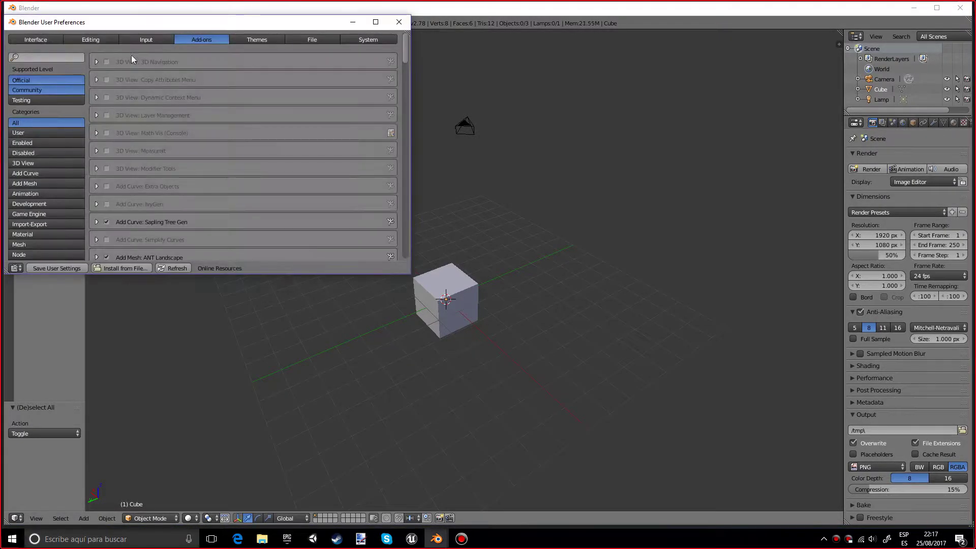
{"action": "left_click", "coordinate": [29, 58]}
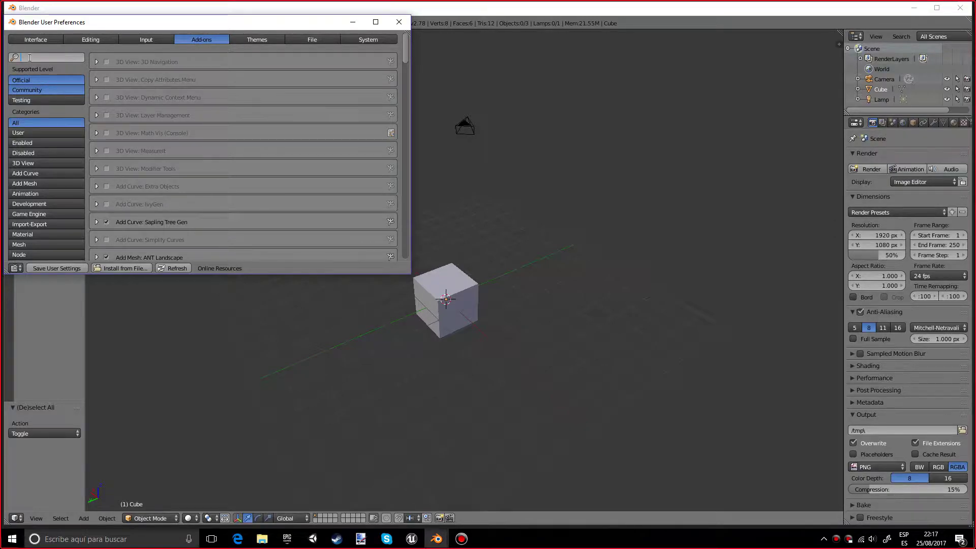
{"action": "type", "text": "tree"}
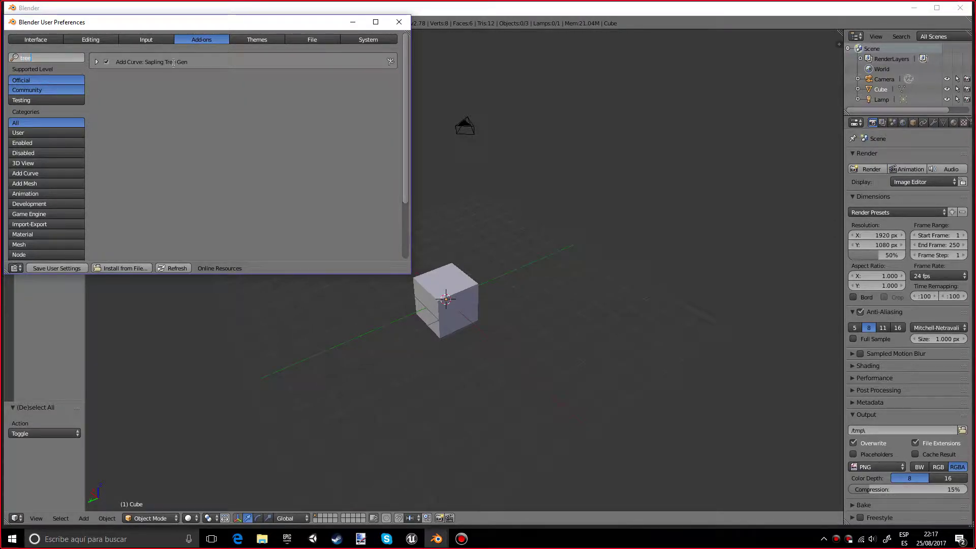
{"action": "key", "text": "Return"}
{"action": "left_click", "coordinate": [105, 61]}
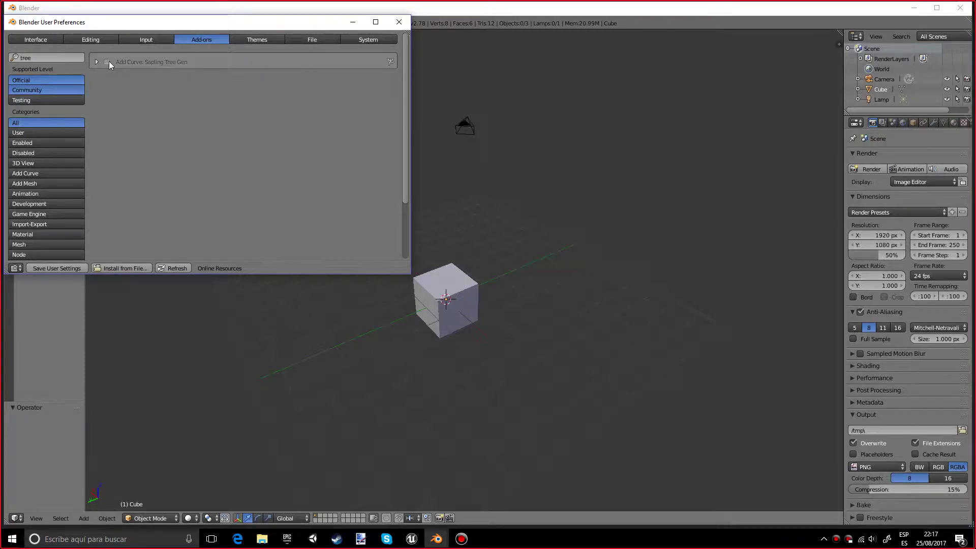
{"action": "left_click", "coordinate": [50, 270]}
{"action": "left_click", "coordinate": [398, 21]}
Step: Delete the default cube, camera and lamp so the scene is empty
{"action": "middle_click_drag", "start_coordinate": [515, 182], "coordinate": [528, 233]}
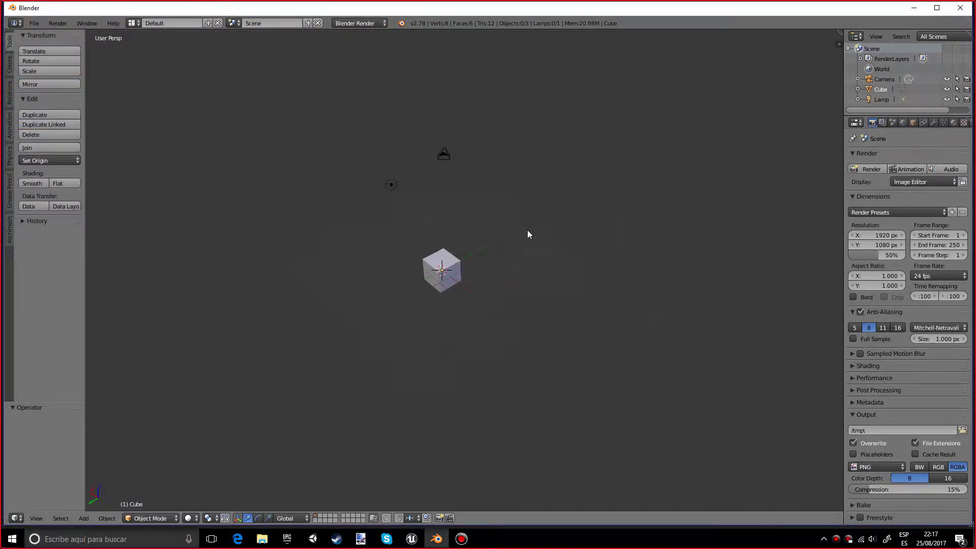
{"action": "key", "text": "a"}
{"action": "key", "text": "a"}
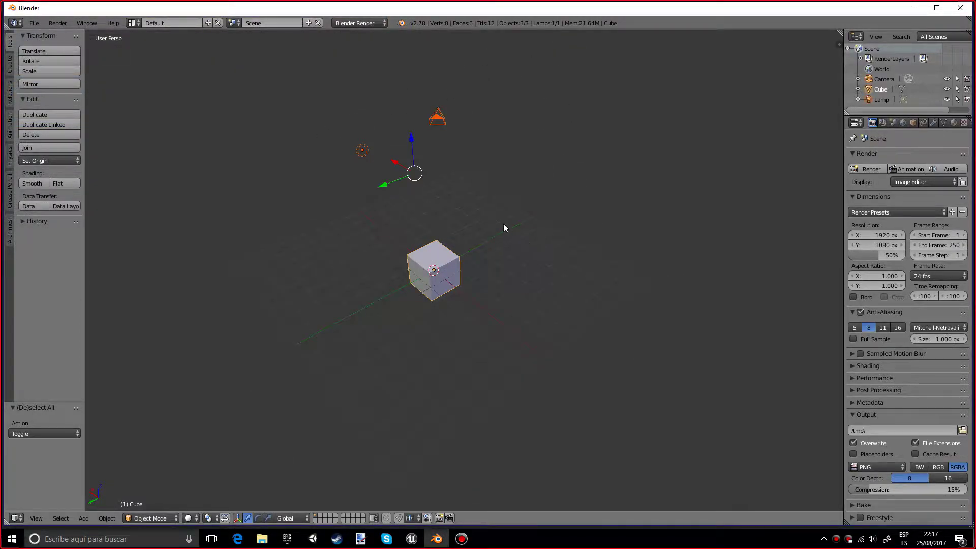
{"action": "key", "text": "x"}
{"action": "left_click", "coordinate": [504, 226]}
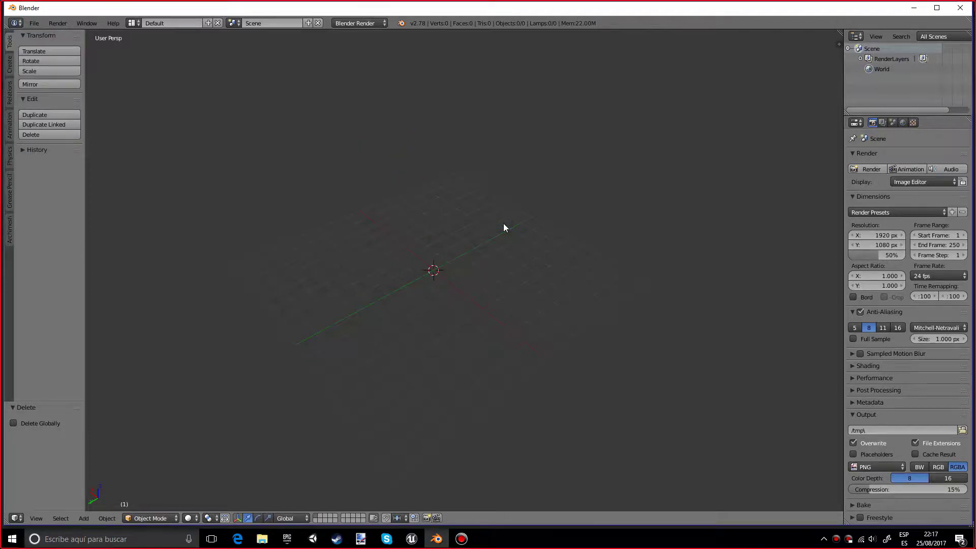
Step: Add a Sapling Tree Gen curve at the scene origin
{"action": "key", "text": "shift+a"}
{"action": "mouse_move", "coordinate": [504, 227]}
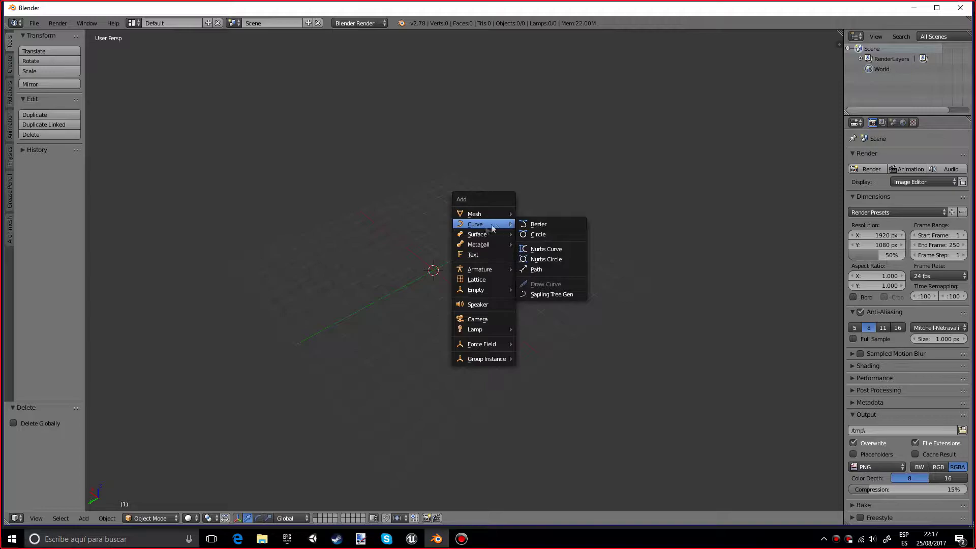
{"action": "left_click", "coordinate": [572, 295]}
{"action": "scroll", "coordinate": [511, 301], "scroll_direction": "down", "scroll_amount": 2}
{"action": "middle_click_drag", "start_coordinate": [512, 301], "coordinate": [481, 276]}
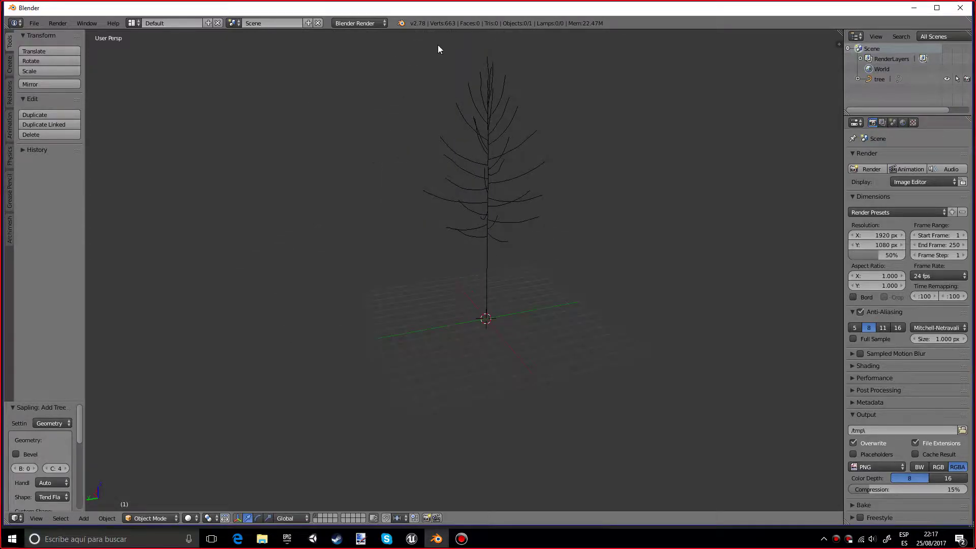
{"action": "middle_click_drag", "start_coordinate": [545, 213], "coordinate": [390, 192]}
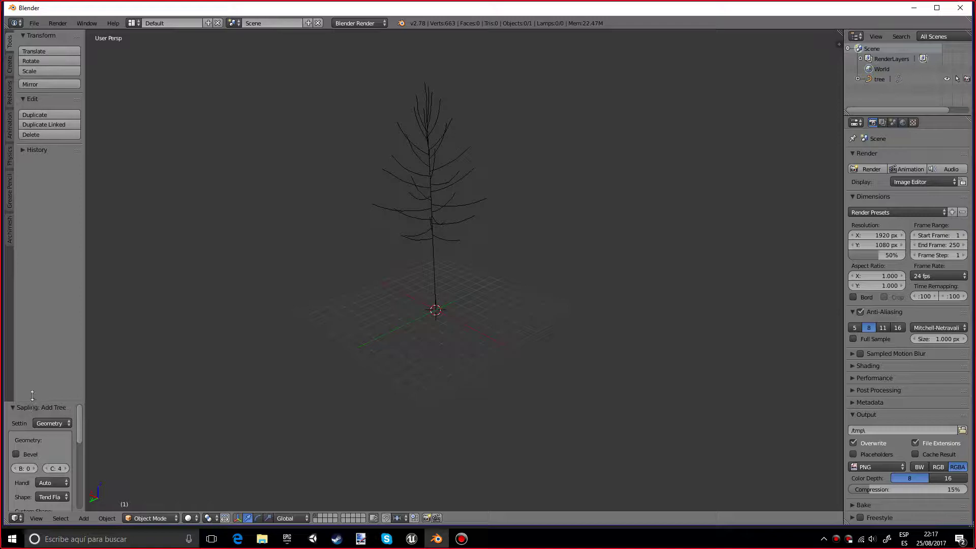
Step: Enlarge the Sapling: Add Tree settings area and enable Bevel in the Geometry settings
{"action": "left_click_drag", "start_coordinate": [32, 395], "coordinate": [149, 264]}
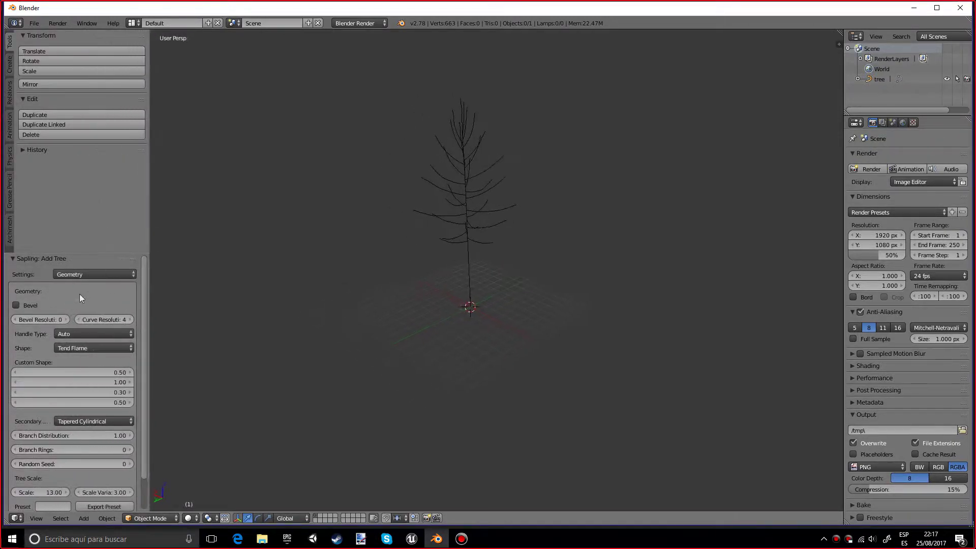
{"action": "left_click", "coordinate": [23, 305]}
{"action": "scroll", "coordinate": [380, 261], "scroll_direction": "up", "scroll_amount": 2}
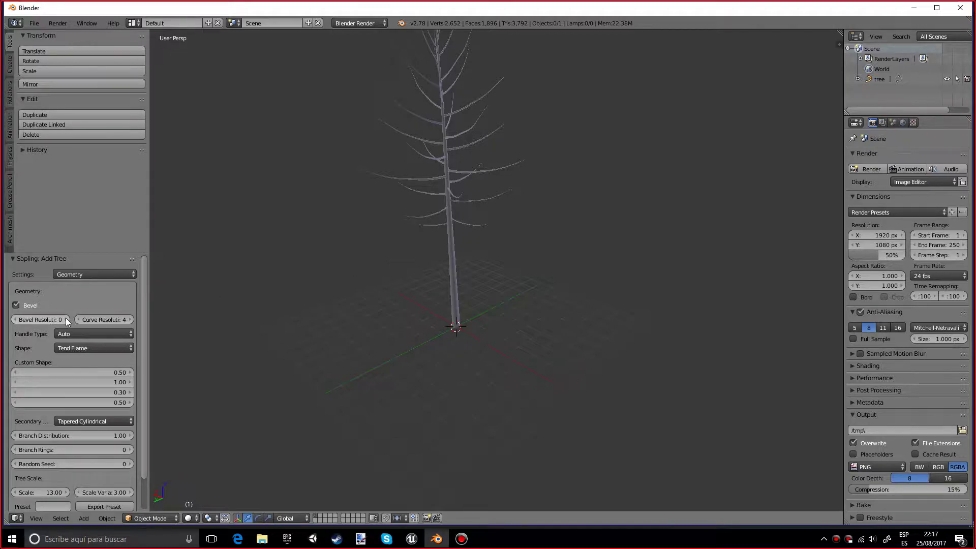
{"action": "scroll", "coordinate": [335, 315], "scroll_direction": "up", "scroll_amount": 3}
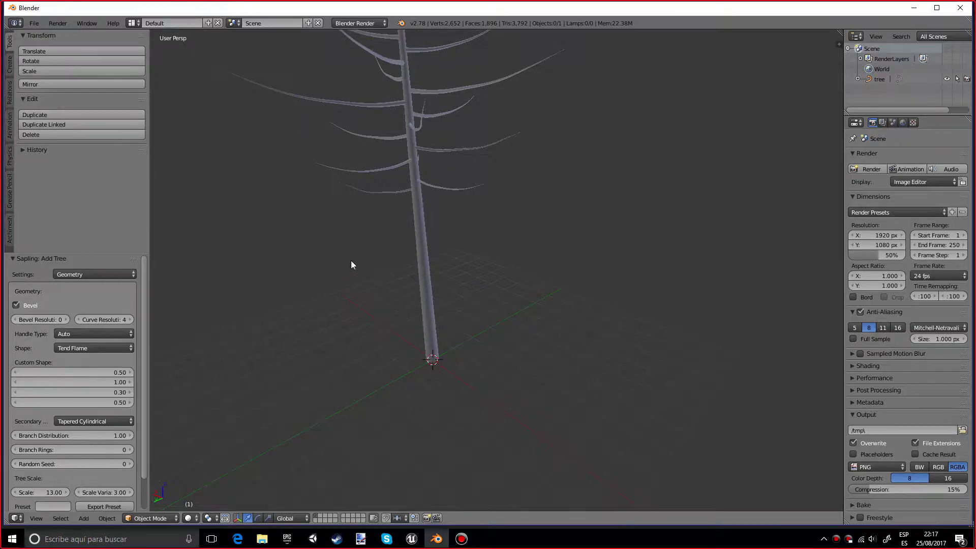
Step: Raise the tree's bevel resolution to 5 to round the trunk and branches
{"action": "middle_click_drag", "start_coordinate": [351, 260], "coordinate": [558, 329], "text": "shift"}
{"action": "scroll", "coordinate": [376, 313], "scroll_direction": "up", "scroll_amount": 5}
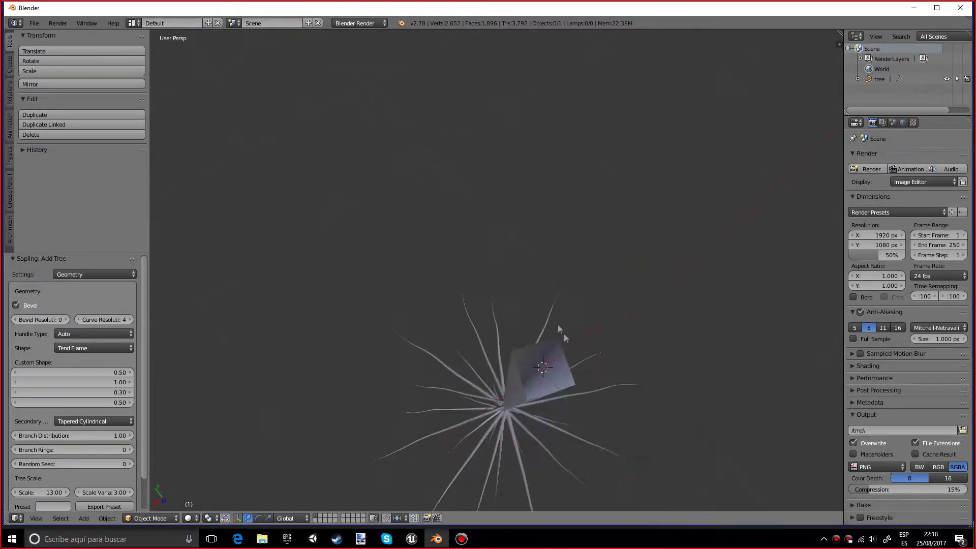
{"action": "left_click", "coordinate": [61, 322]}
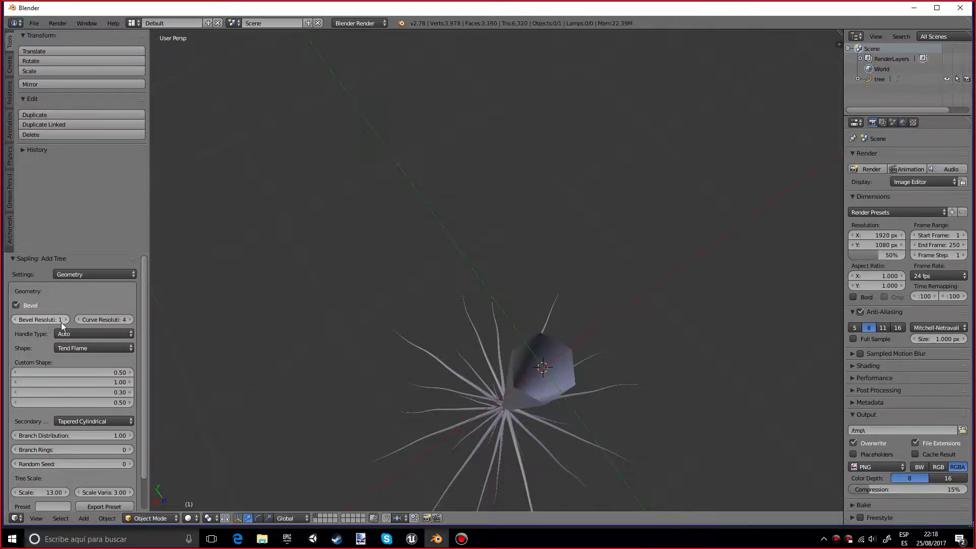
{"action": "left_click", "coordinate": [61, 322]}
{"action": "left_click", "coordinate": [62, 323]}
{"action": "left_click", "coordinate": [61, 322]}
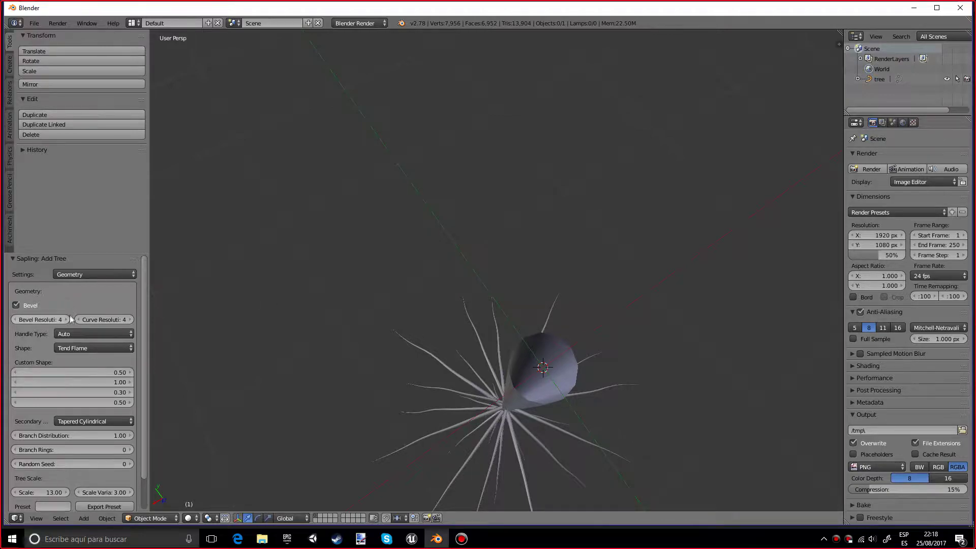
{"action": "scroll", "coordinate": [405, 216], "scroll_direction": "down", "scroll_amount": 6}
{"action": "middle_click_drag", "start_coordinate": [441, 222], "coordinate": [447, 348]}
{"action": "scroll", "coordinate": [472, 341], "scroll_direction": "up", "scroll_amount": 3}
{"action": "scroll", "coordinate": [510, 331], "scroll_direction": "up", "scroll_amount": 1}
{"action": "middle_click_drag", "start_coordinate": [510, 330], "coordinate": [492, 335]}
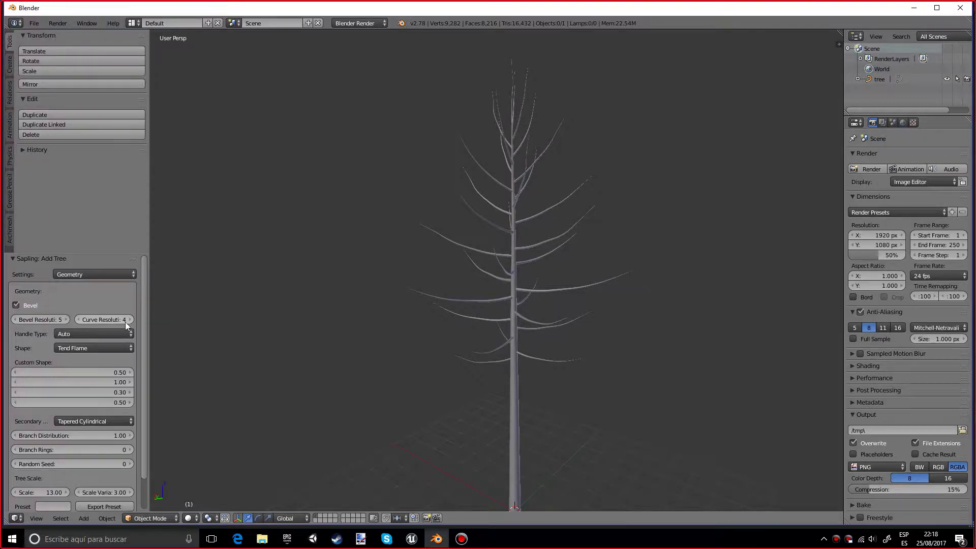
Step: Set the tree's curve resolution to 6
{"action": "left_click_drag", "start_coordinate": [129, 324], "coordinate": [148, 324]}
{"action": "scroll", "coordinate": [283, 305], "scroll_direction": "up", "scroll_amount": 5}
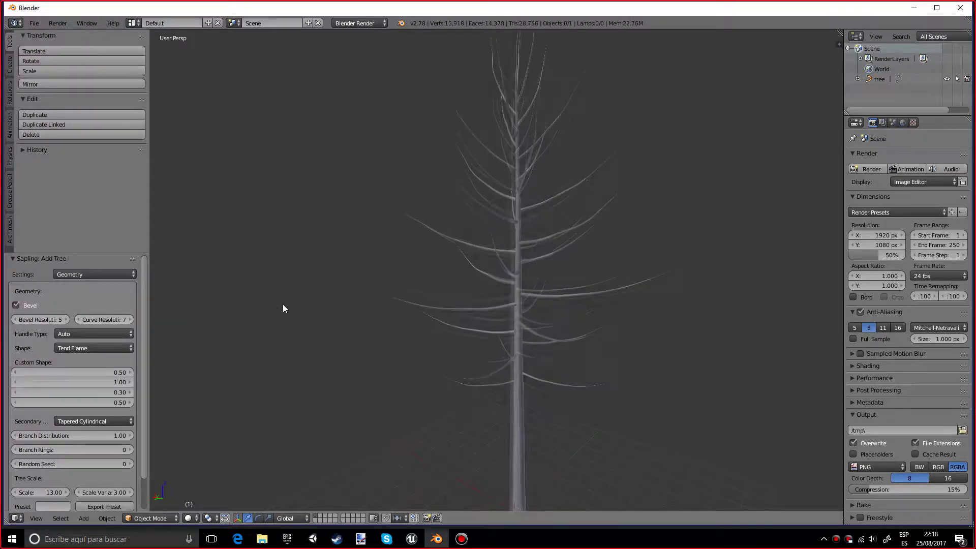
{"action": "scroll", "coordinate": [367, 298], "scroll_direction": "up", "scroll_amount": 2}
{"action": "middle_click_drag", "start_coordinate": [367, 299], "coordinate": [437, 309]}
{"action": "scroll", "coordinate": [407, 286], "scroll_direction": "down", "scroll_amount": 3}
{"action": "left_click", "coordinate": [82, 317]}
{"action": "scroll", "coordinate": [391, 308], "scroll_direction": "down", "scroll_amount": 4}
{"action": "scroll", "coordinate": [458, 316], "scroll_direction": "up", "scroll_amount": 3}
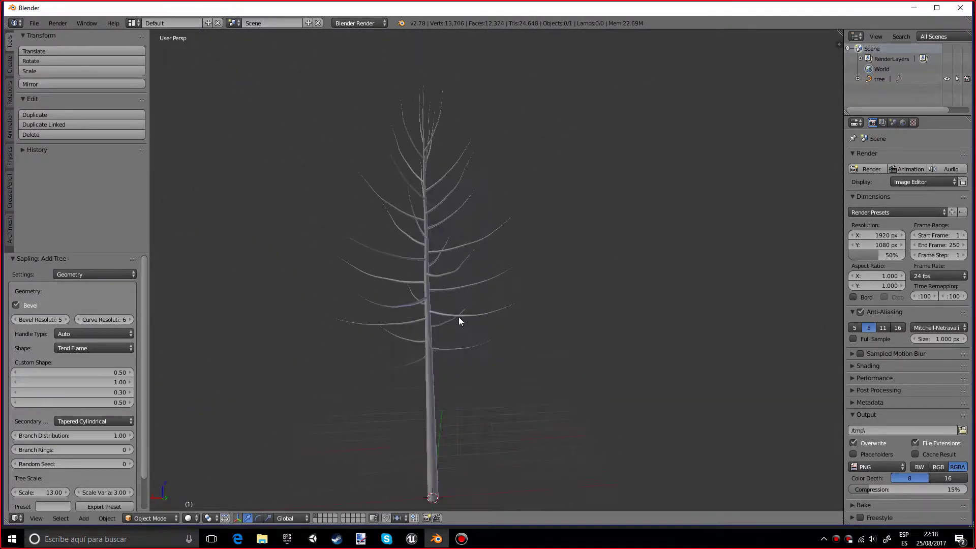
{"action": "middle_click_drag", "start_coordinate": [500, 341], "coordinate": [491, 323], "text": "shift"}
Step: Try the Tend Flame, Flame, Inverse Tapered Cylindrical, Tapered Cylindrical and Cylindrical options for the tree's overall shape
{"action": "scroll", "coordinate": [108, 361], "scroll_direction": "down", "scroll_amount": 2}
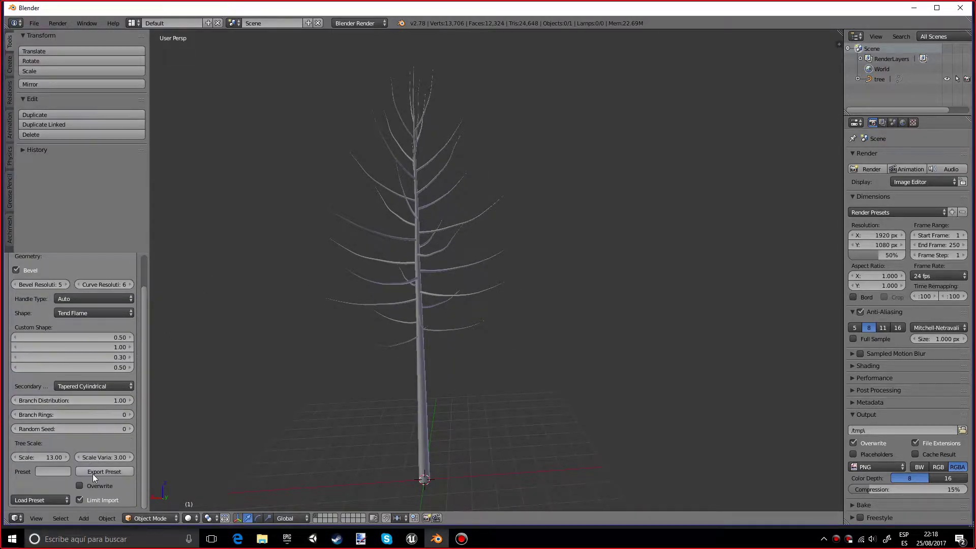
{"action": "scroll", "coordinate": [103, 374], "scroll_direction": "up", "scroll_amount": 2}
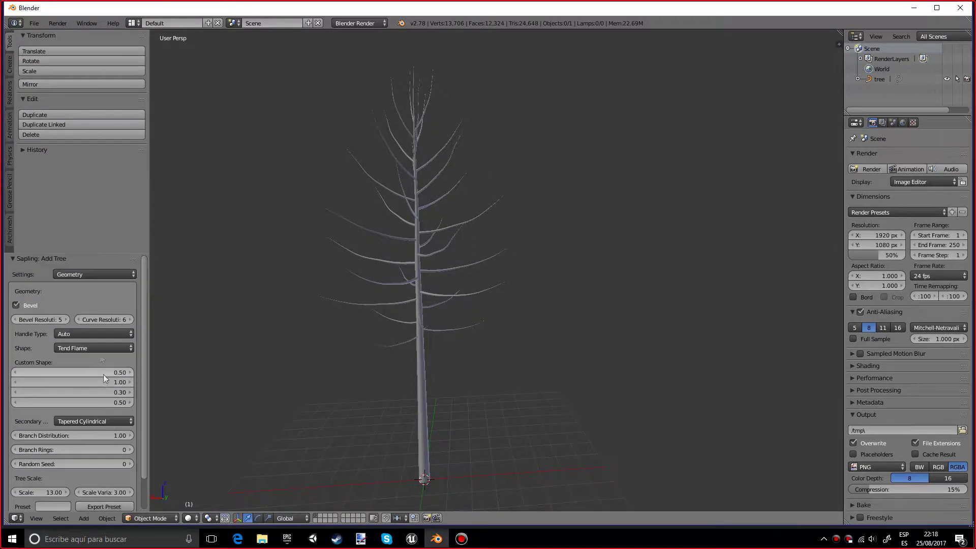
{"action": "left_click", "coordinate": [61, 347]}
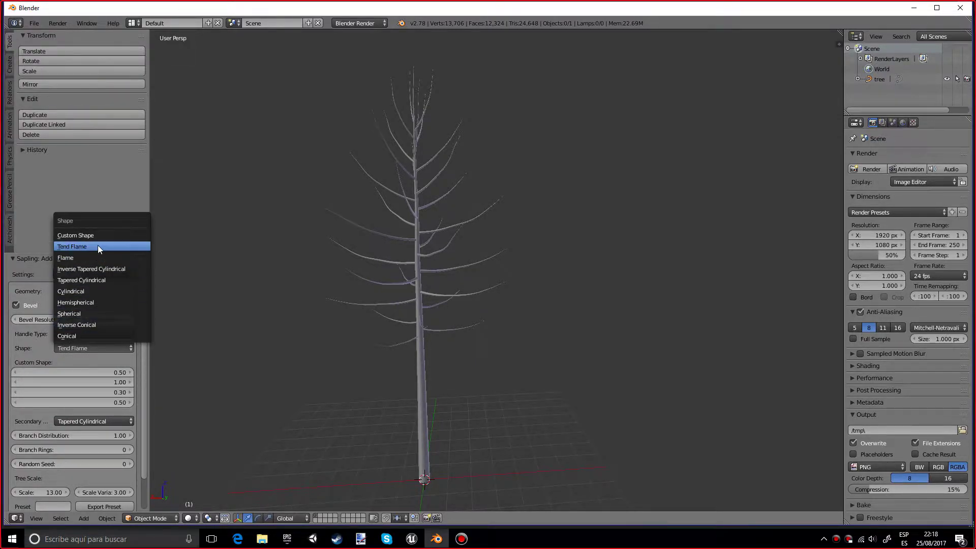
{"action": "left_click", "coordinate": [98, 246]}
{"action": "left_click", "coordinate": [85, 348]}
{"action": "left_click", "coordinate": [72, 257]}
{"action": "left_click", "coordinate": [93, 347]}
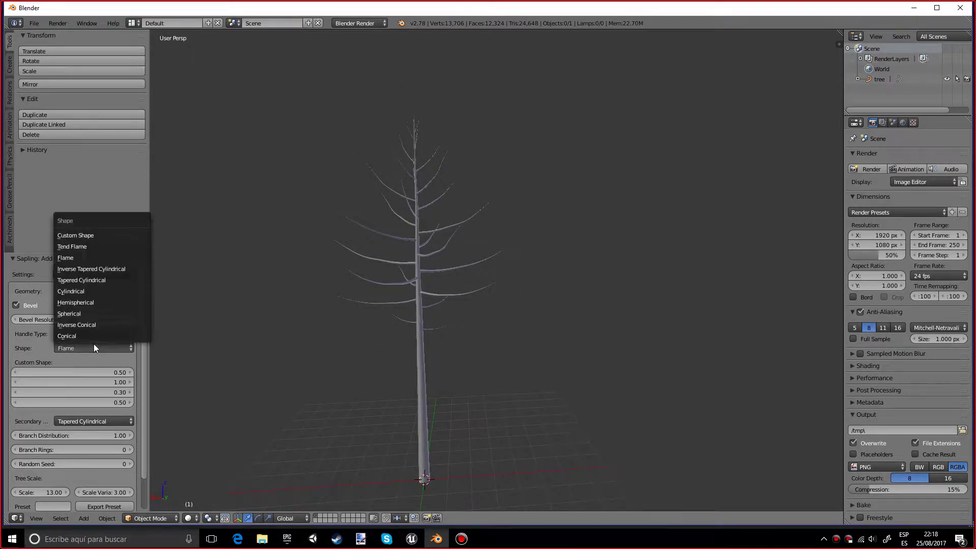
{"action": "left_click", "coordinate": [89, 269]}
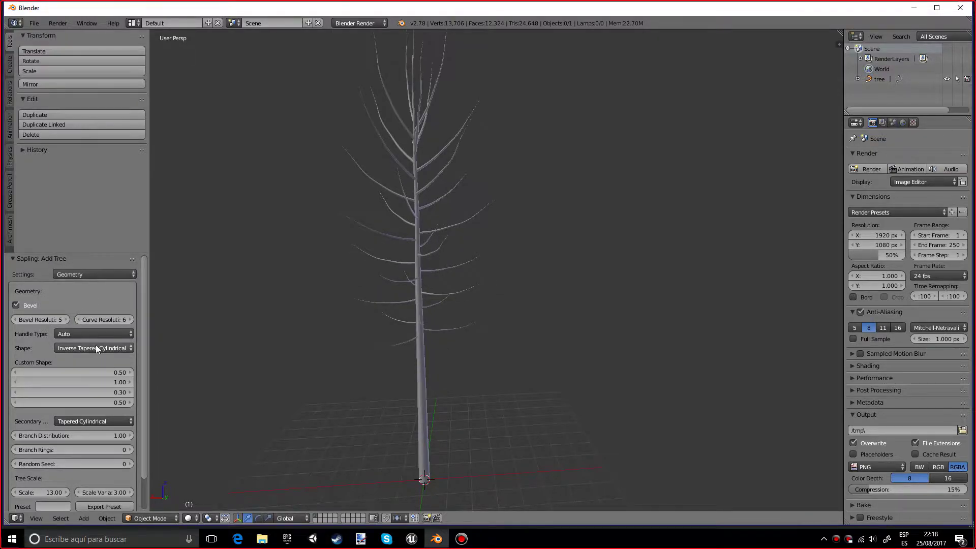
{"action": "left_click", "coordinate": [95, 346]}
{"action": "left_click", "coordinate": [98, 281]}
{"action": "left_click", "coordinate": [97, 345]}
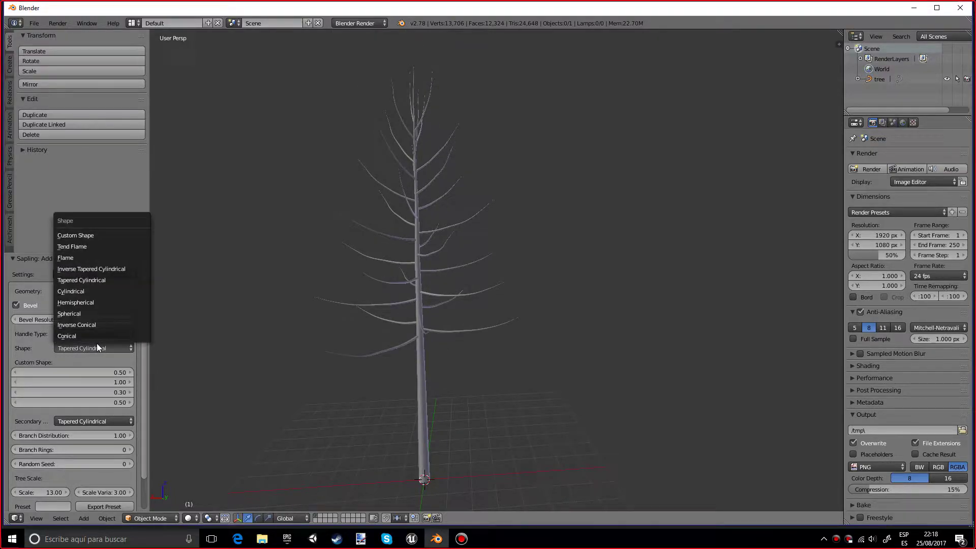
{"action": "left_click", "coordinate": [90, 290]}
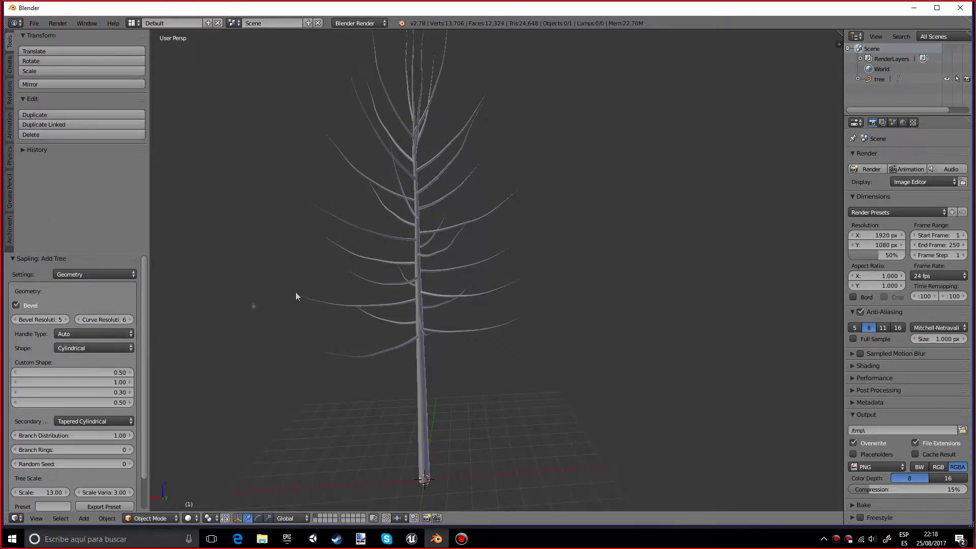
Step: Try the Spherical, Hemispherical and Conical options for the tree's overall shape
{"action": "middle_click_drag", "start_coordinate": [294, 292], "coordinate": [301, 301]}
{"action": "left_click", "coordinate": [69, 349]}
{"action": "left_click", "coordinate": [84, 310]}
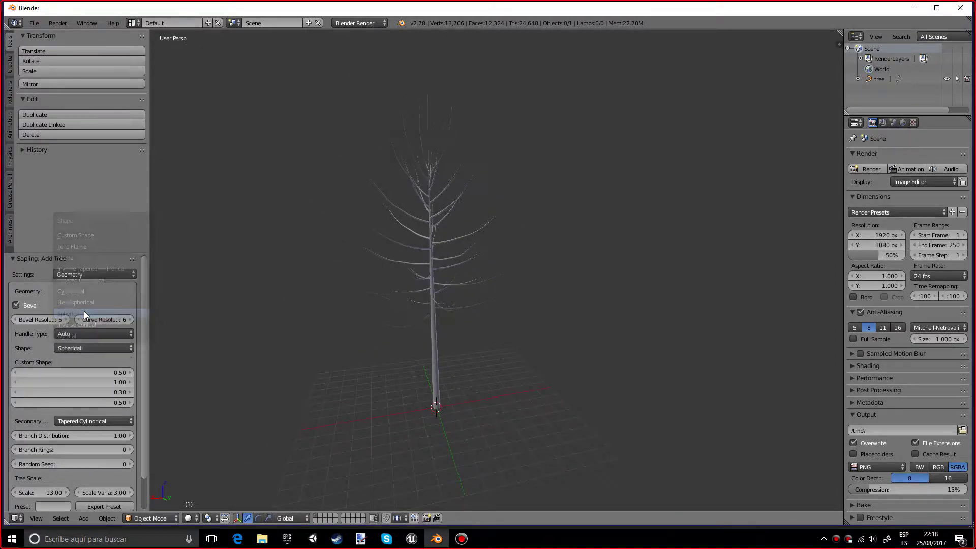
{"action": "left_click", "coordinate": [92, 349]}
{"action": "left_click", "coordinate": [92, 301]}
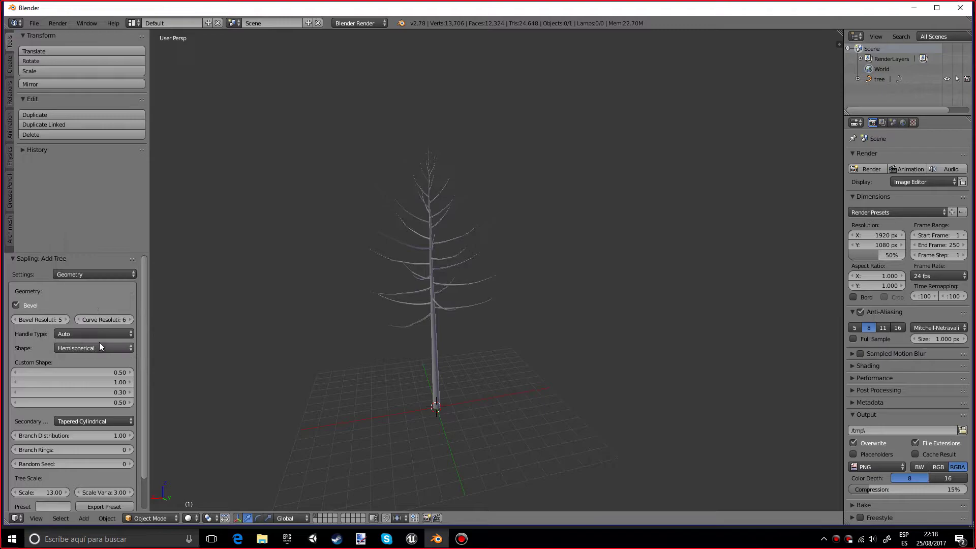
{"action": "left_click", "coordinate": [98, 343]}
{"action": "left_click", "coordinate": [94, 333]}
Step: Set the tree's overall shape to Tapered Cylindrical
{"action": "left_click", "coordinate": [93, 346]}
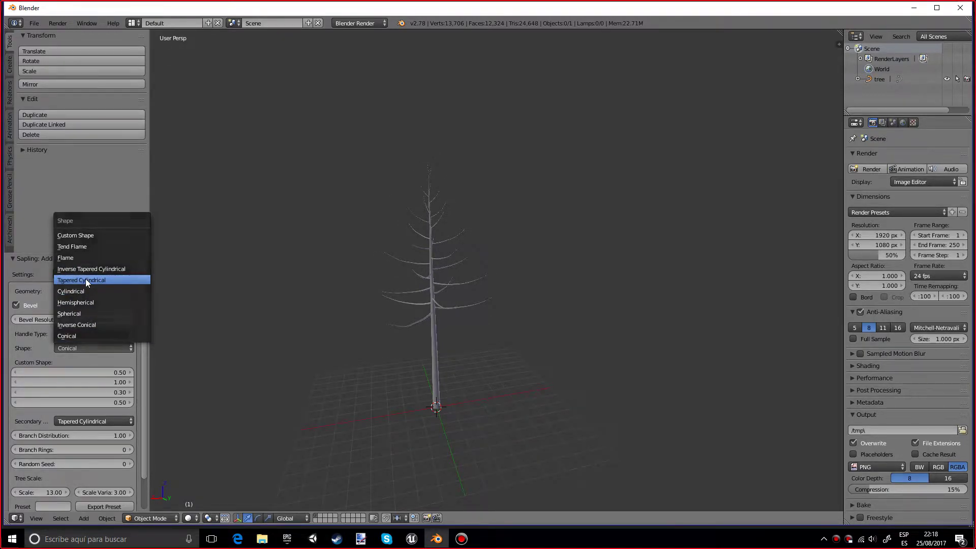
{"action": "left_click", "coordinate": [86, 279]}
{"action": "middle_click_drag", "start_coordinate": [560, 318], "coordinate": [530, 318]}
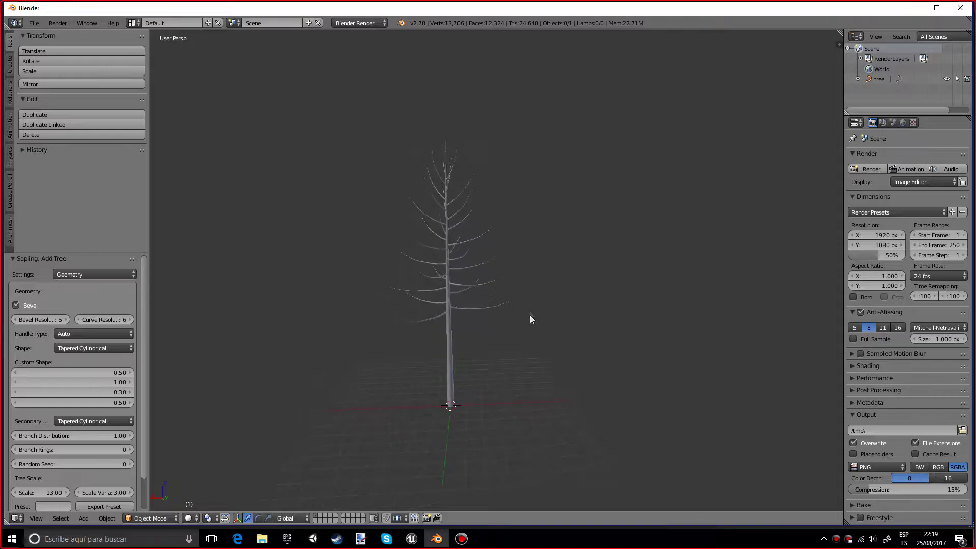
Step: Switch the Sapling tree settings from Geometry to Branch Splitting
{"action": "left_click", "coordinate": [123, 277]}
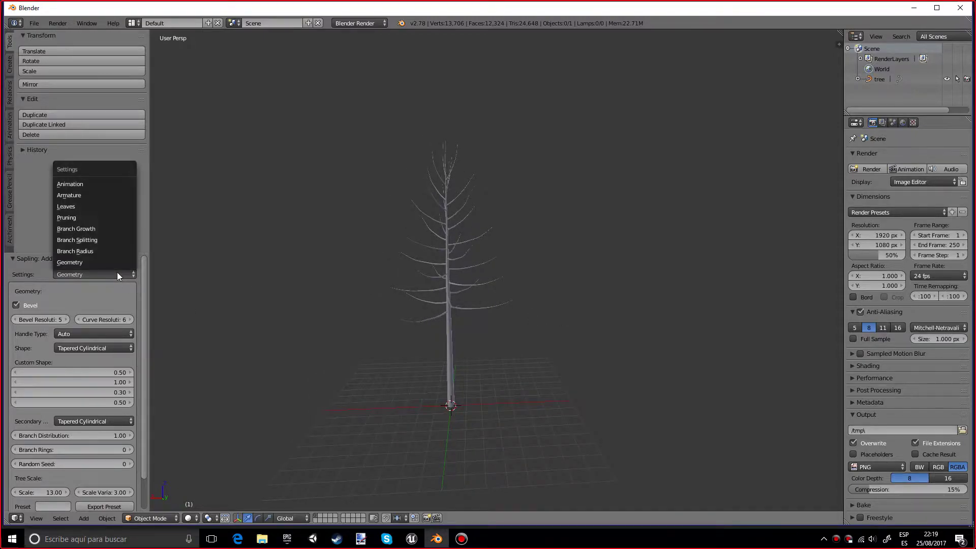
{"action": "left_click", "coordinate": [99, 242]}
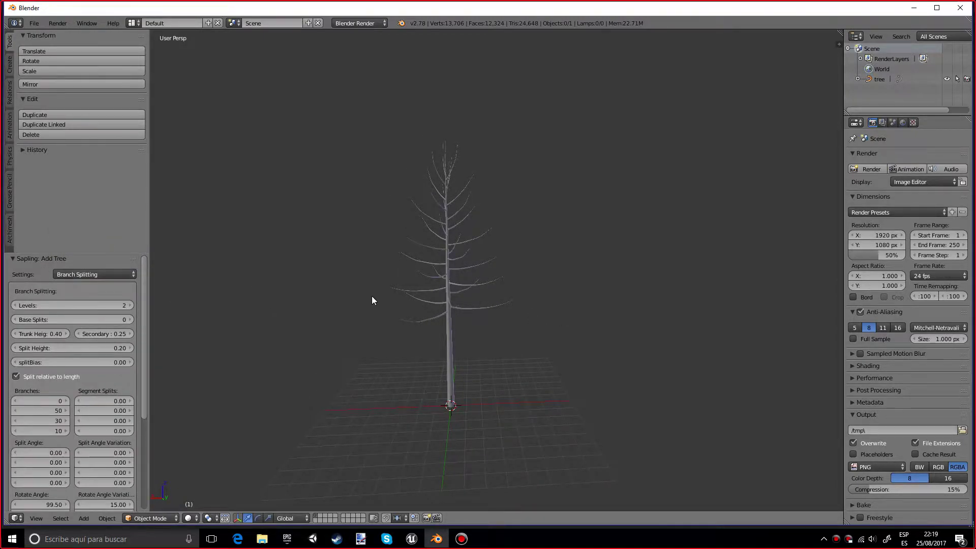
{"action": "scroll", "coordinate": [401, 297], "scroll_direction": "up", "scroll_amount": 5}
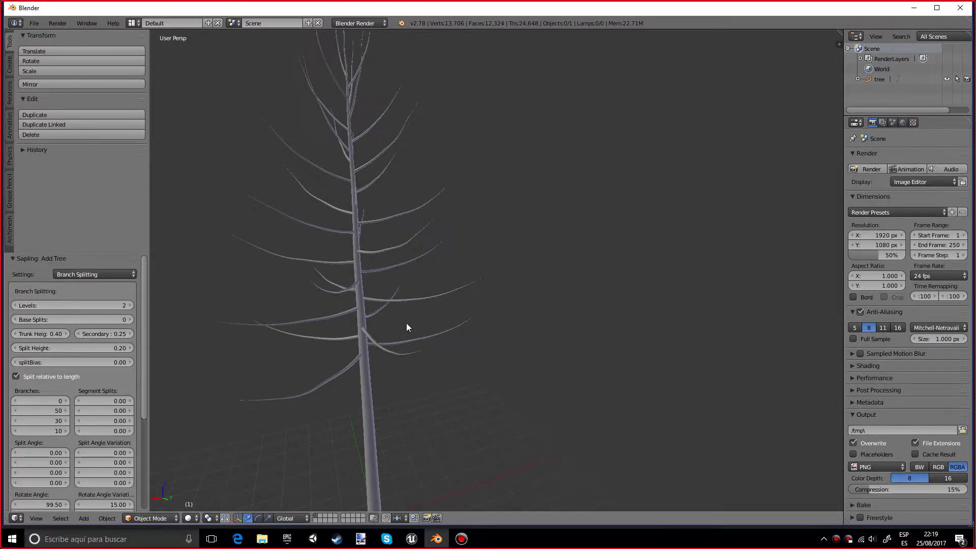
{"action": "scroll", "coordinate": [406, 323], "scroll_direction": "up", "scroll_amount": 8}
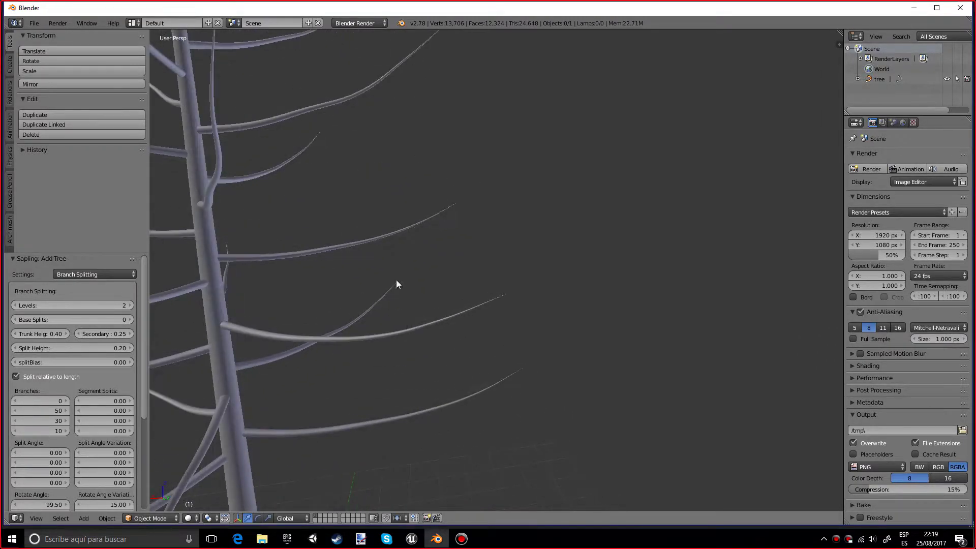
Step: Try a single branching level on the tree in the Branch Splitting settings
{"action": "scroll", "coordinate": [375, 303], "scroll_direction": "down", "scroll_amount": 1}
{"action": "middle_click_drag", "start_coordinate": [375, 303], "coordinate": [273, 299], "text": "shift"}
{"action": "scroll", "coordinate": [272, 299], "scroll_direction": "down", "scroll_amount": 2}
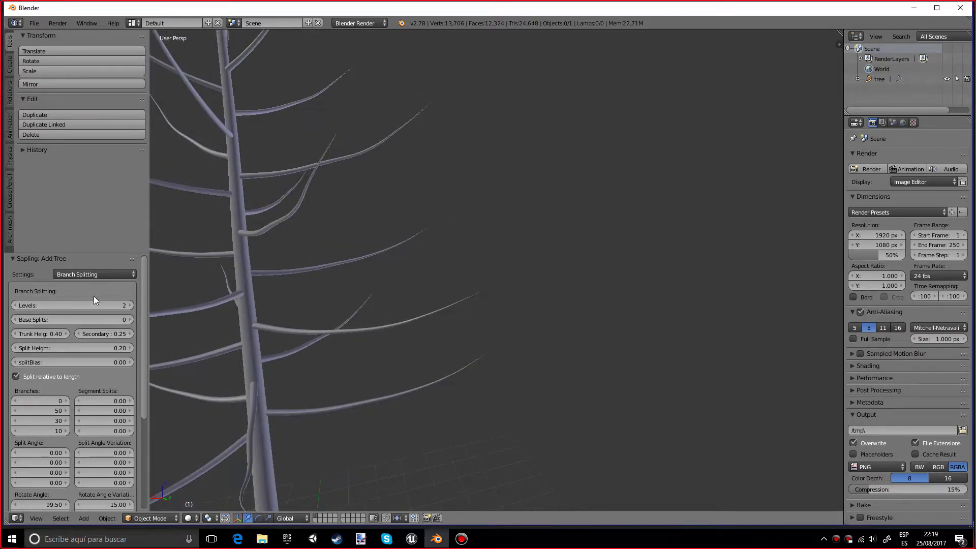
{"action": "left_click", "coordinate": [16, 305]}
{"action": "scroll", "coordinate": [330, 194], "scroll_direction": "down", "scroll_amount": 7}
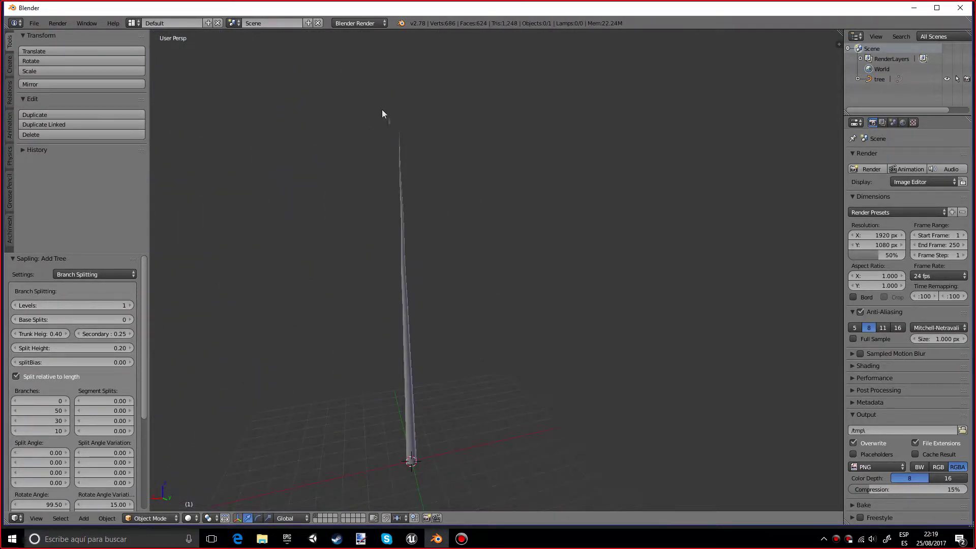
{"action": "scroll", "coordinate": [359, 325], "scroll_direction": "up", "scroll_amount": 4}
Step: Try 3 and 4 branching levels on the tree and compare the branch density
{"action": "left_click", "coordinate": [129, 306]}
{"action": "left_click", "coordinate": [129, 306]}
{"action": "scroll", "coordinate": [373, 293], "scroll_direction": "up", "scroll_amount": 5}
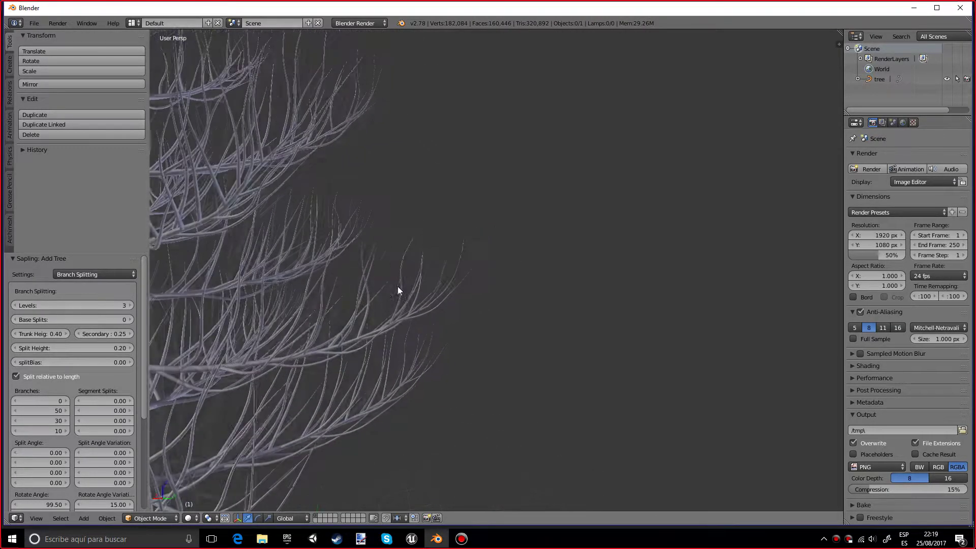
{"action": "scroll", "coordinate": [397, 283], "scroll_direction": "up", "scroll_amount": 2}
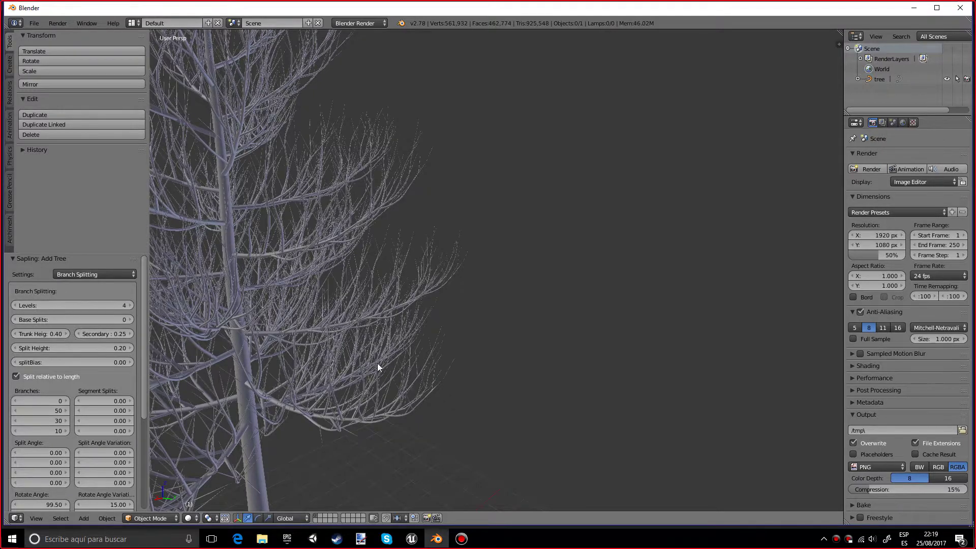
{"action": "scroll", "coordinate": [377, 363], "scroll_direction": "up", "scroll_amount": 3}
{"action": "scroll", "coordinate": [357, 318], "scroll_direction": "down", "scroll_amount": 5}
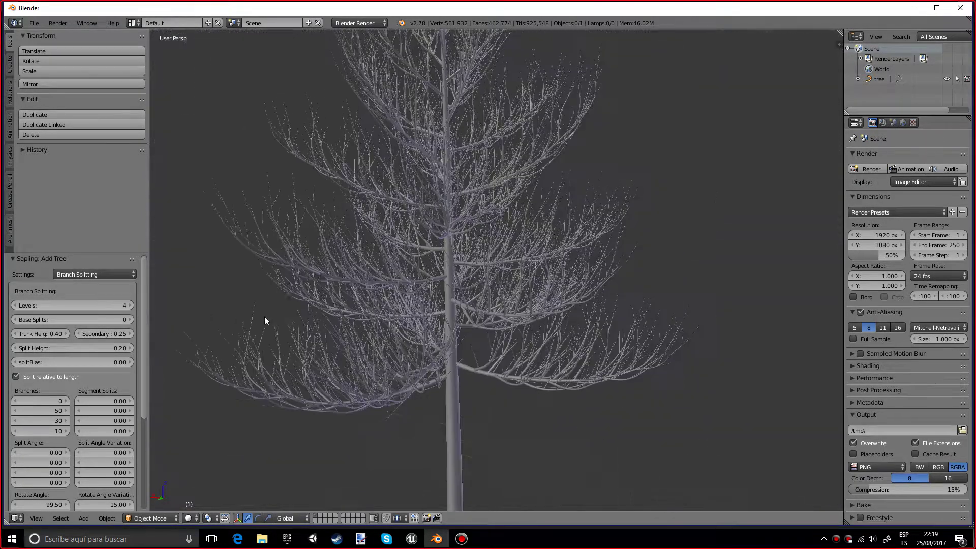
{"action": "scroll", "coordinate": [264, 316], "scroll_direction": "up", "scroll_amount": 4}
{"action": "scroll", "coordinate": [385, 300], "scroll_direction": "down", "scroll_amount": 5}
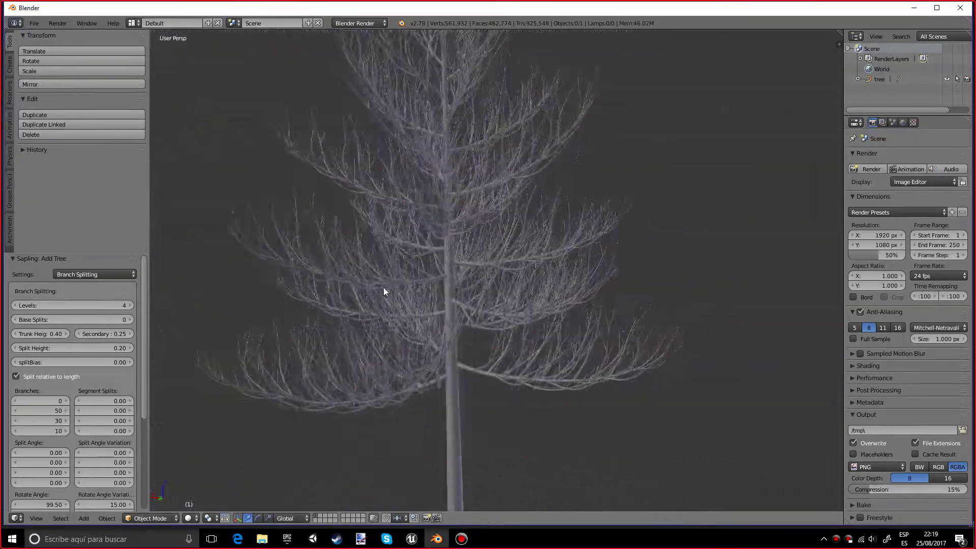
{"action": "scroll", "coordinate": [386, 290], "scroll_direction": "up", "scroll_amount": 5}
{"action": "mouse_move", "coordinate": [398, 289]}
{"action": "middle_mouse_down"}
{"action": "mouse_move", "coordinate": [392, 261]}
{"action": "mouse_move", "coordinate": [404, 282]}
{"action": "middle_mouse_up"}
{"action": "scroll", "coordinate": [404, 282], "scroll_direction": "down", "scroll_amount": 4}
Step: Set the tree's branching levels to 3
{"action": "left_click", "coordinate": [15, 305]}
{"action": "scroll", "coordinate": [373, 303], "scroll_direction": "up", "scroll_amount": 4}
{"action": "scroll", "coordinate": [420, 284], "scroll_direction": "down", "scroll_amount": 2}
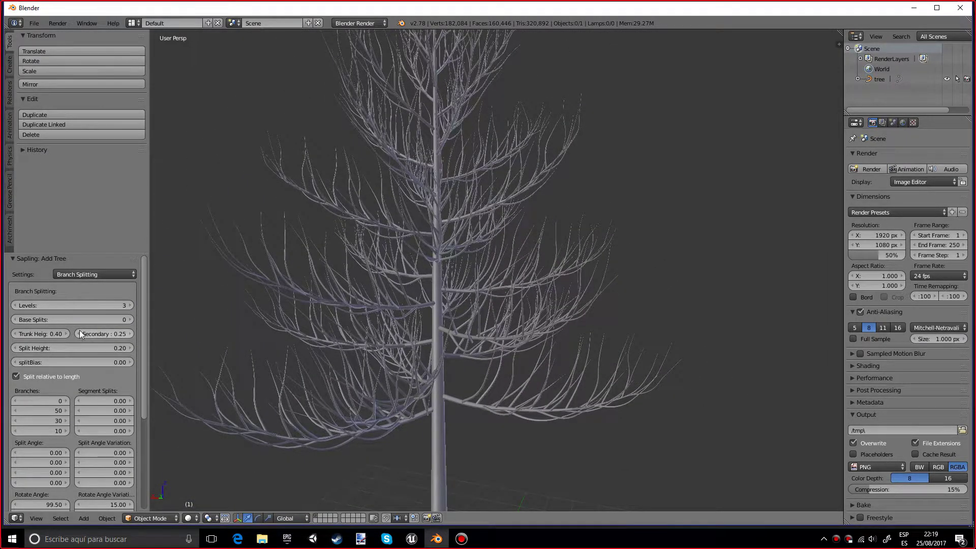
Step: Set the tree's base splits to 1 and its split height to 0.00
{"action": "left_click", "coordinate": [132, 319]}
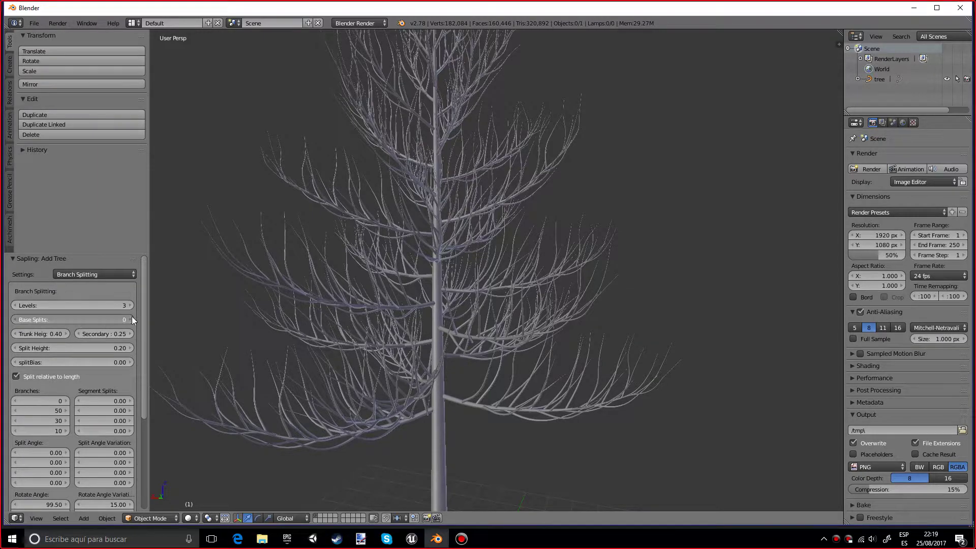
{"action": "scroll", "coordinate": [392, 322], "scroll_direction": "up", "scroll_amount": 4}
{"action": "scroll", "coordinate": [420, 342], "scroll_direction": "down", "scroll_amount": 5}
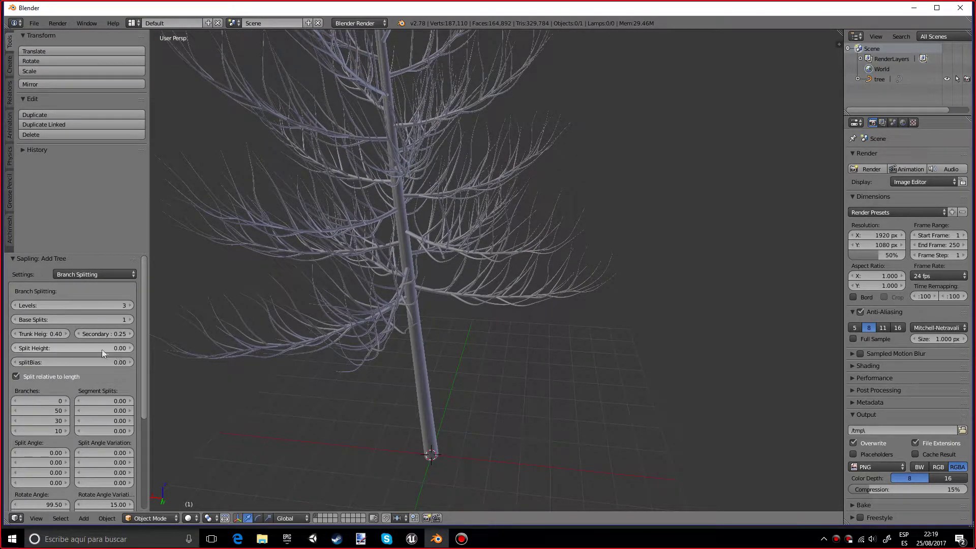
{"action": "left_click_drag", "start_coordinate": [102, 350], "coordinate": [356, 349]}
{"action": "left_click_drag", "start_coordinate": [127, 348], "coordinate": [133, 348]}
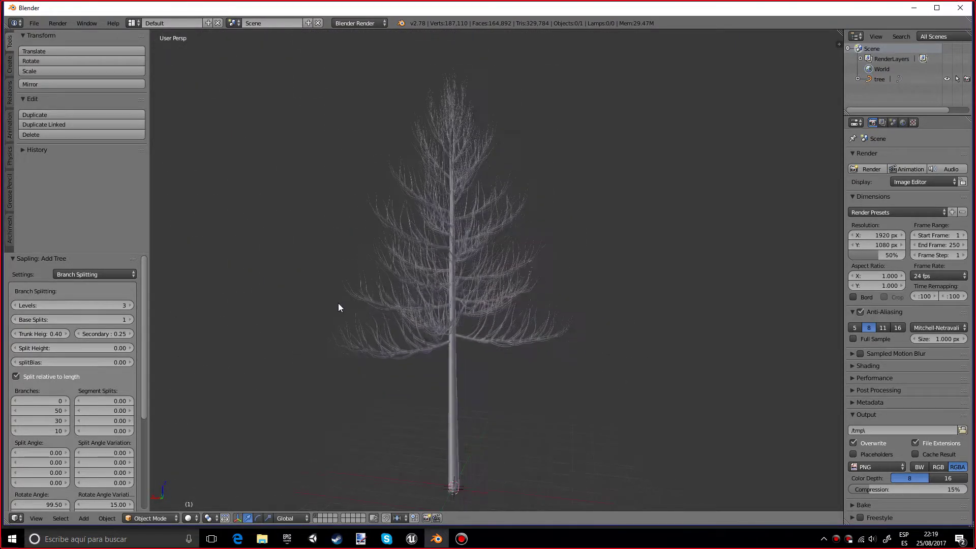
Step: Switch the Sapling tree settings from Branch Splitting to Branch Growth
{"action": "scroll", "coordinate": [88, 376], "scroll_direction": "down", "scroll_amount": 4}
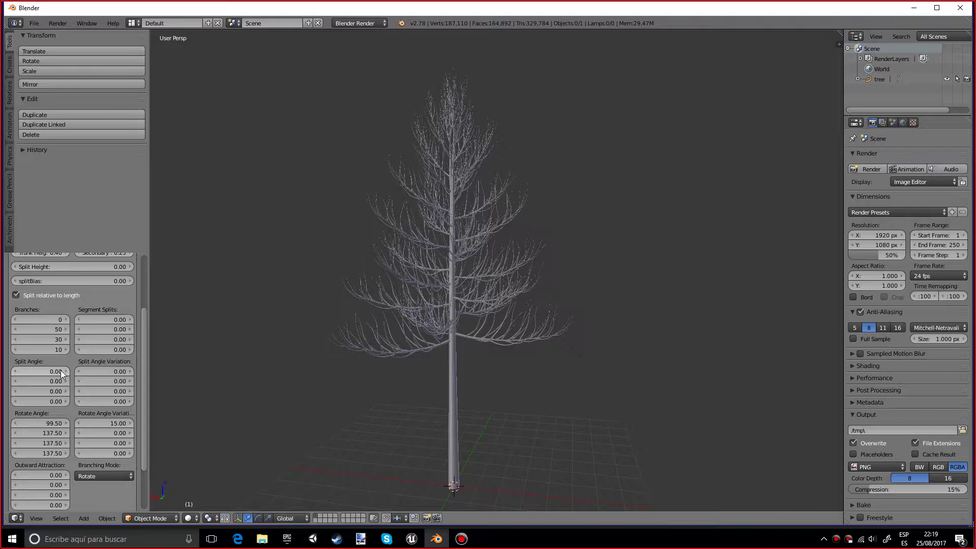
{"action": "scroll", "coordinate": [99, 399], "scroll_direction": "up", "scroll_amount": 3}
{"action": "scroll", "coordinate": [99, 400], "scroll_direction": "up", "scroll_amount": 1}
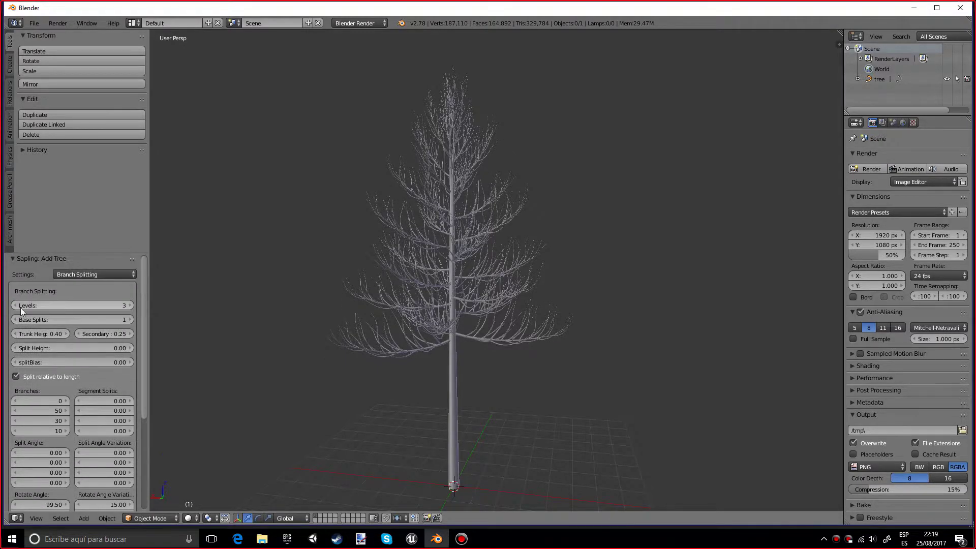
{"action": "left_click", "coordinate": [77, 274]}
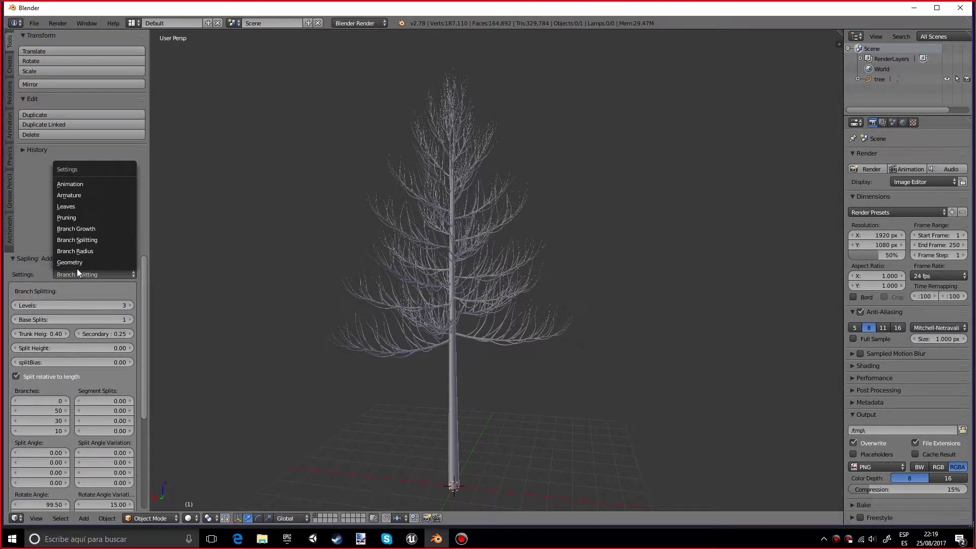
{"action": "left_click", "coordinate": [90, 229]}
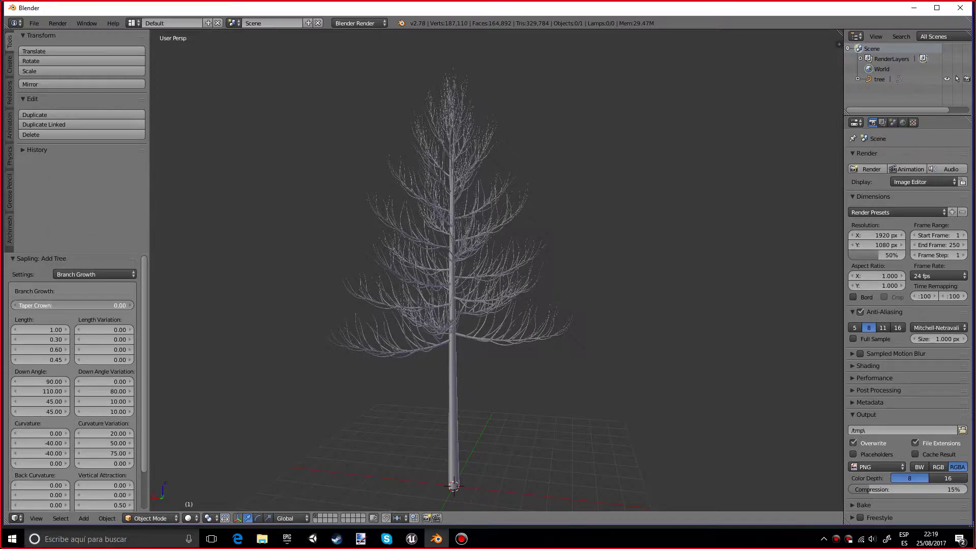
Step: Set Taper Crown to 1.00 and the first-level branch growth length to 0.76
{"action": "scroll", "coordinate": [350, 274], "scroll_direction": "up", "scroll_amount": 4}
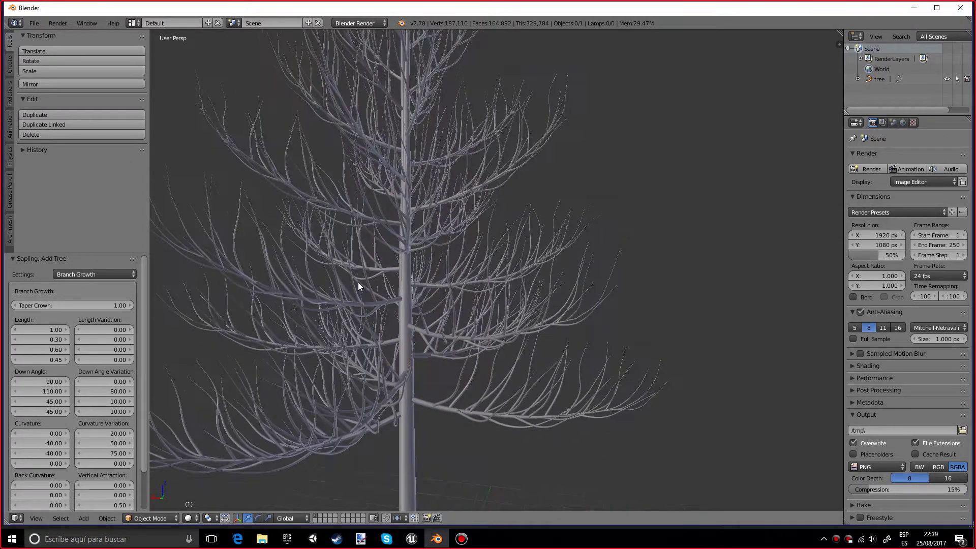
{"action": "left_click_drag", "start_coordinate": [96, 306], "coordinate": [118, 306]}
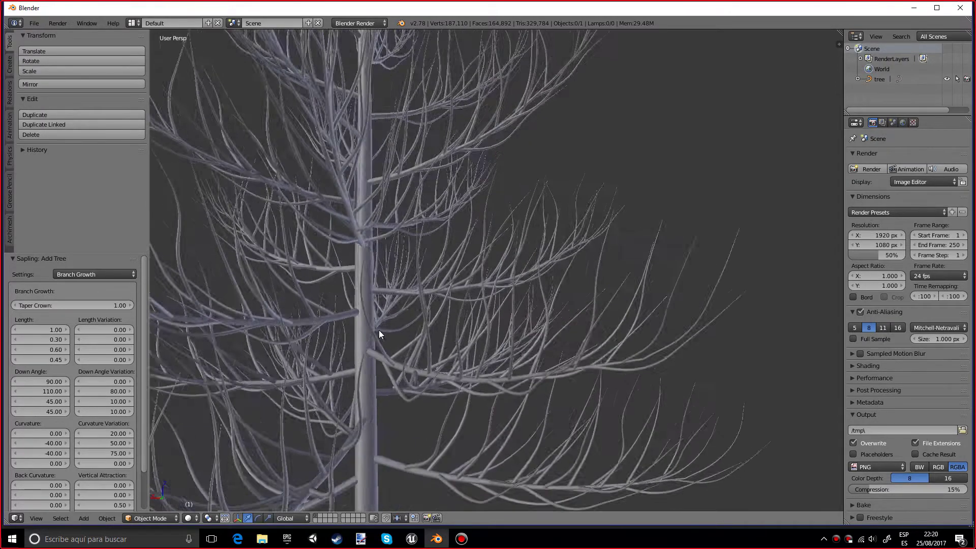
{"action": "scroll", "coordinate": [379, 330], "scroll_direction": "down", "scroll_amount": 2}
{"action": "mouse_move", "coordinate": [50, 333]}
{"action": "left_mouse_down"}
{"action": "mouse_move", "coordinate": [8, 333]}
{"action": "mouse_move", "coordinate": [46, 330]}
{"action": "left_mouse_up"}
{"action": "scroll", "coordinate": [374, 338], "scroll_direction": "down", "scroll_amount": 3}
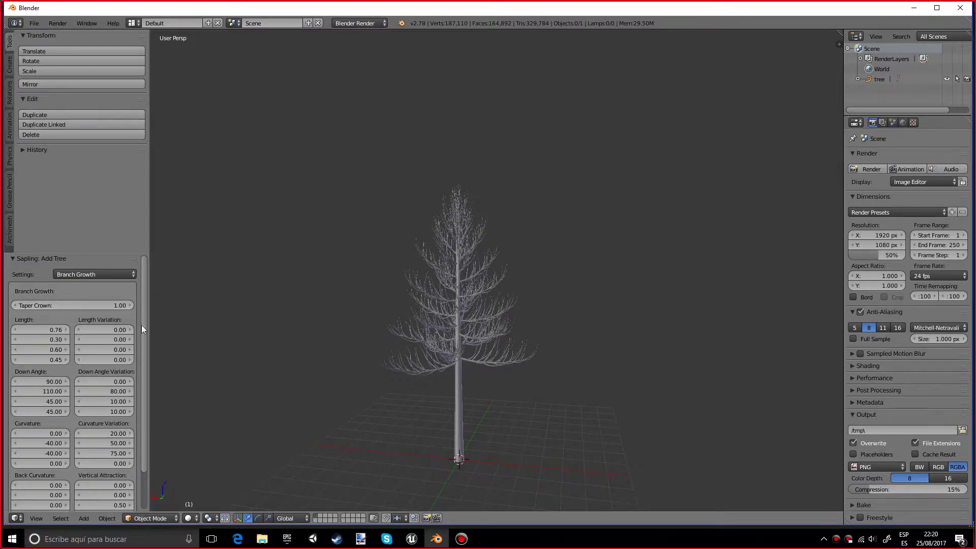
Step: Set the first two Down Angle values of the branches to 86.82 and 135.83
{"action": "scroll", "coordinate": [141, 324], "scroll_direction": "down", "scroll_amount": 2}
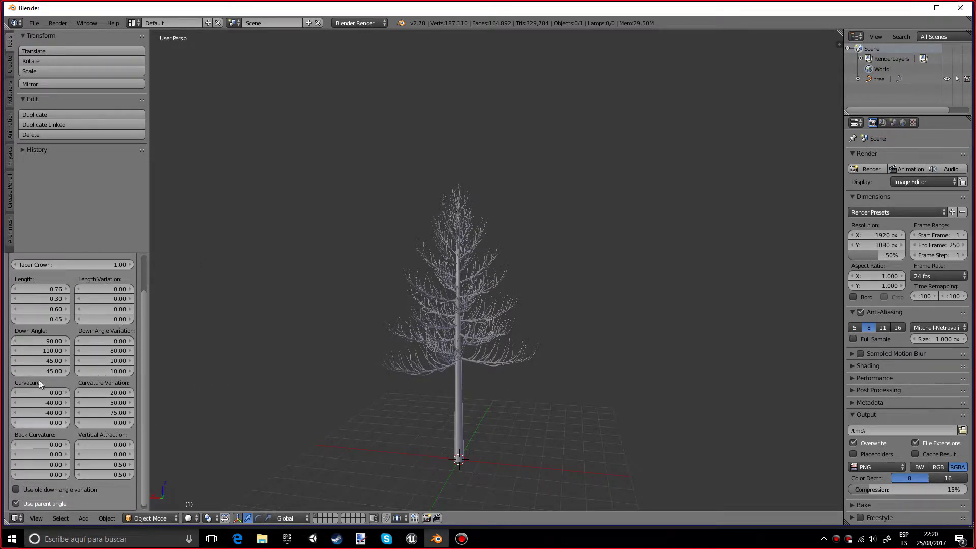
{"action": "mouse_move", "coordinate": [56, 341]}
{"action": "left_mouse_down"}
{"action": "mouse_move", "coordinate": [47, 350]}
{"action": "mouse_move", "coordinate": [65, 351]}
{"action": "left_mouse_up"}
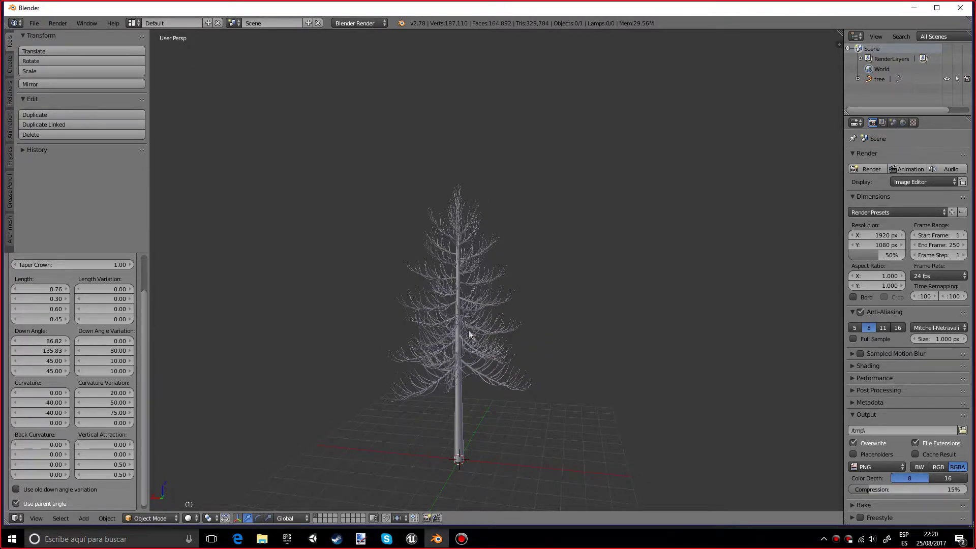
{"action": "middle_click_drag", "start_coordinate": [470, 333], "coordinate": [577, 322]}
{"action": "scroll", "coordinate": [606, 367], "scroll_direction": "up", "scroll_amount": 4}
{"action": "scroll", "coordinate": [453, 349], "scroll_direction": "down", "scroll_amount": 3}
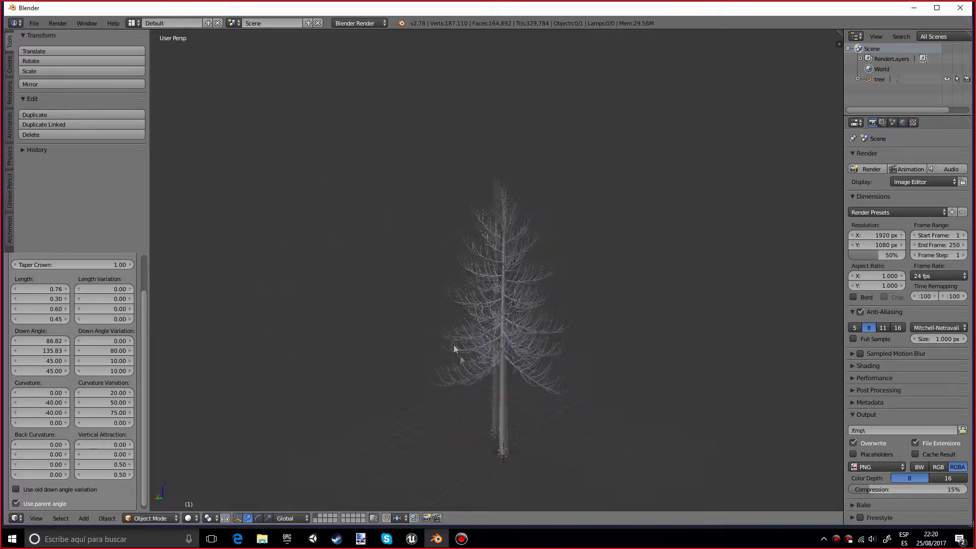
{"action": "middle_click_drag", "start_coordinate": [453, 348], "coordinate": [487, 338]}
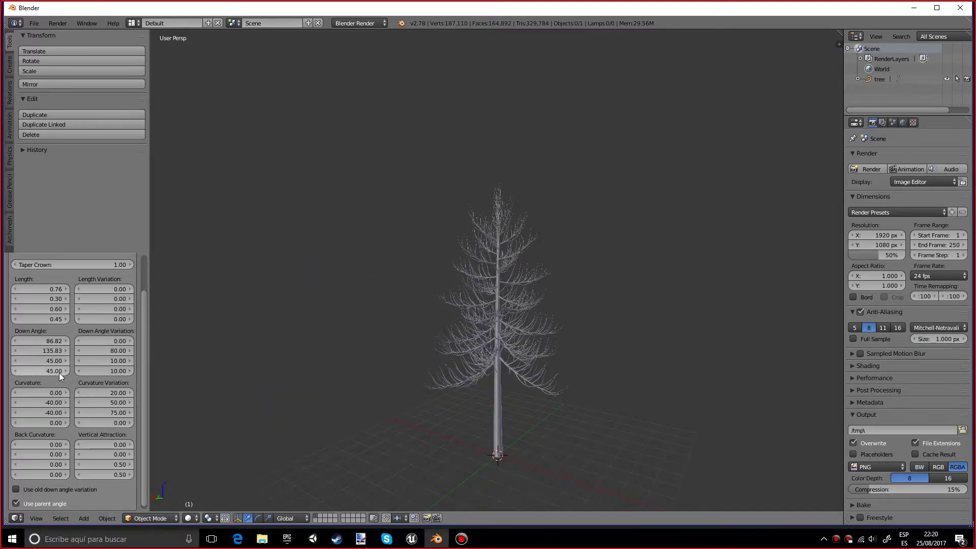
Step: Switch the Sapling tree settings to Leaves and enable showing leaves on the tree
{"action": "scroll", "coordinate": [74, 318], "scroll_direction": "up", "scroll_amount": 2}
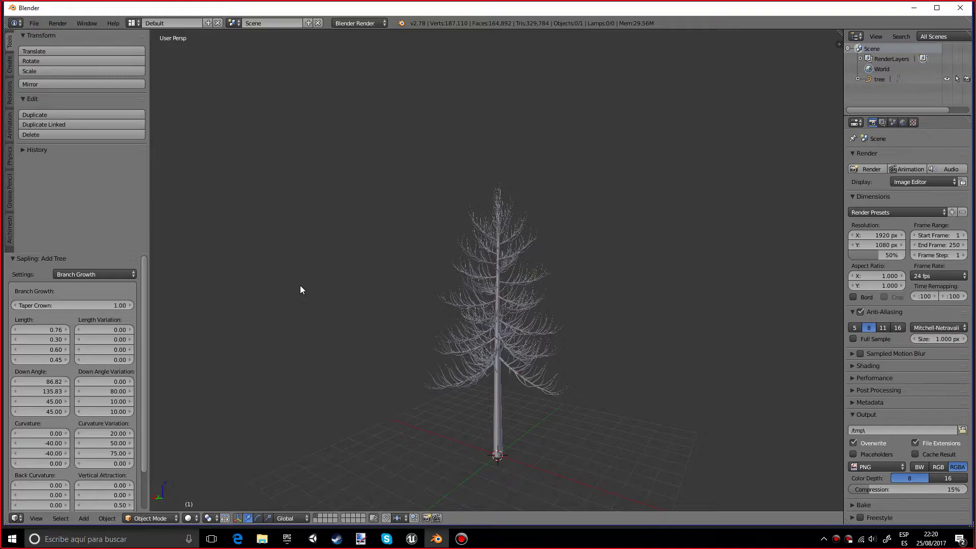
{"action": "left_click", "coordinate": [80, 273]}
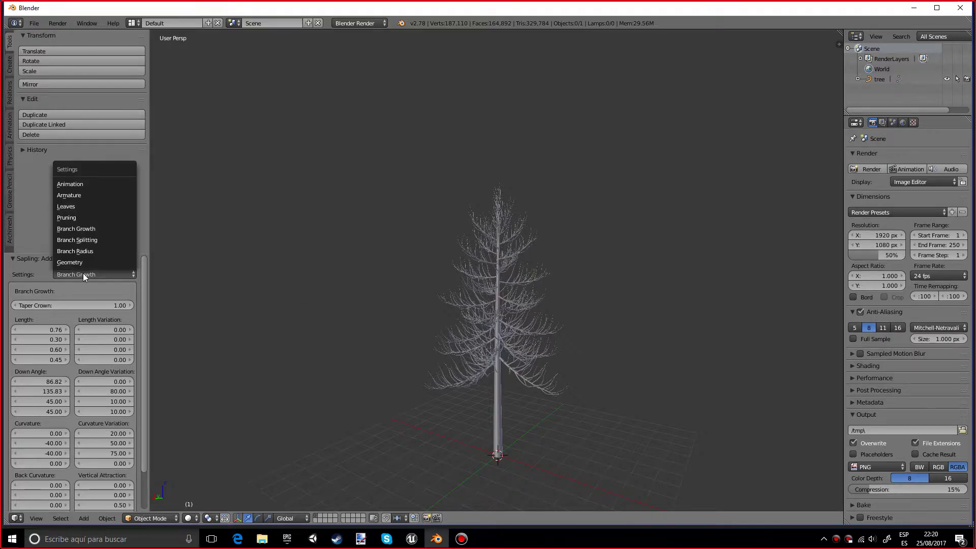
{"action": "left_click", "coordinate": [78, 208]}
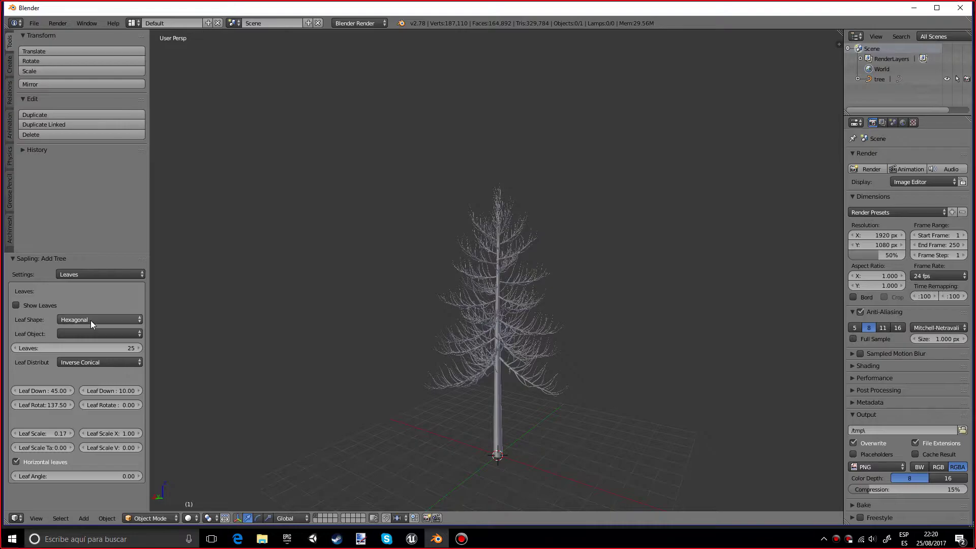
{"action": "left_click", "coordinate": [16, 305]}
{"action": "scroll", "coordinate": [543, 345], "scroll_direction": "up", "scroll_amount": 5}
{"action": "middle_click_drag", "start_coordinate": [544, 345], "coordinate": [566, 374]}
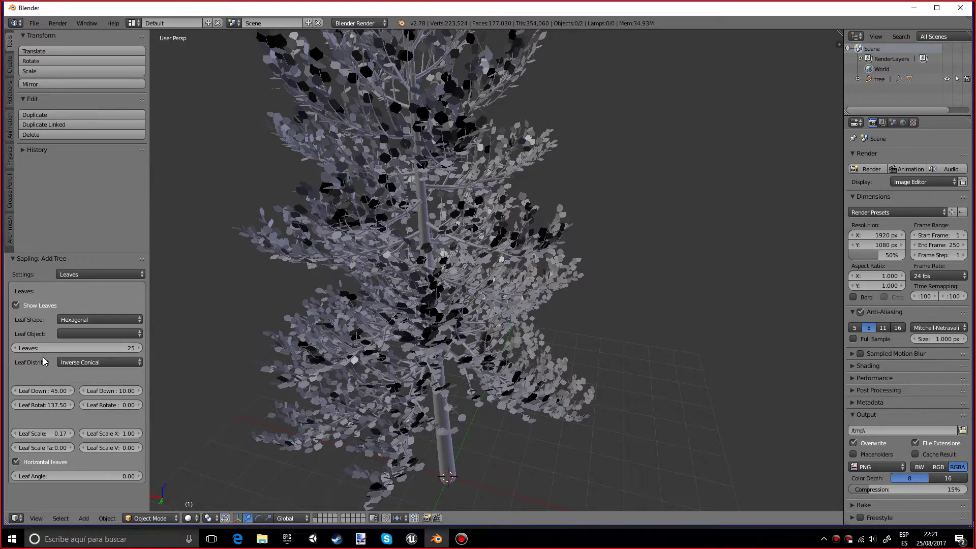
{"action": "scroll", "coordinate": [355, 315], "scroll_direction": "down", "scroll_amount": 4}
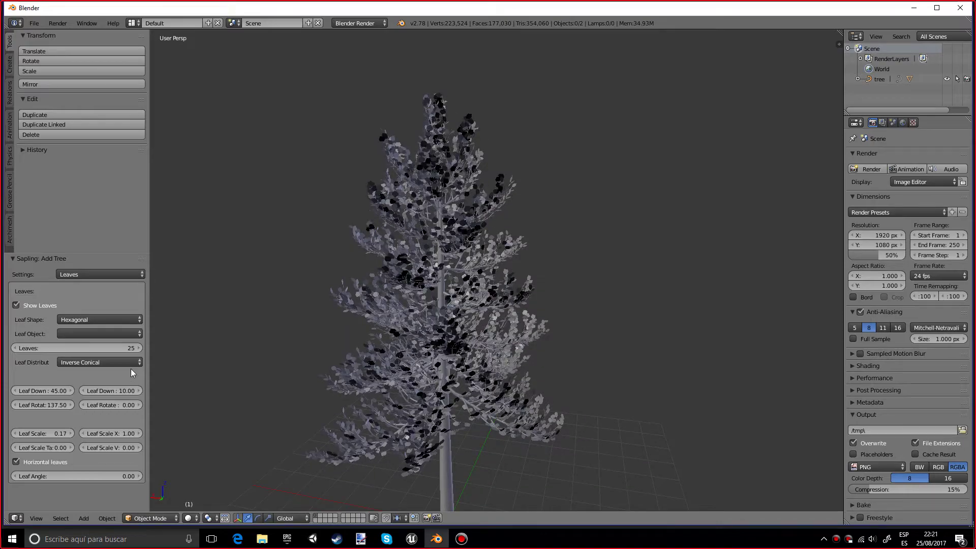
Step: Set the number of leaves to 70
{"action": "left_click", "coordinate": [115, 349]}
{"action": "key", "text": "BackSpace"}
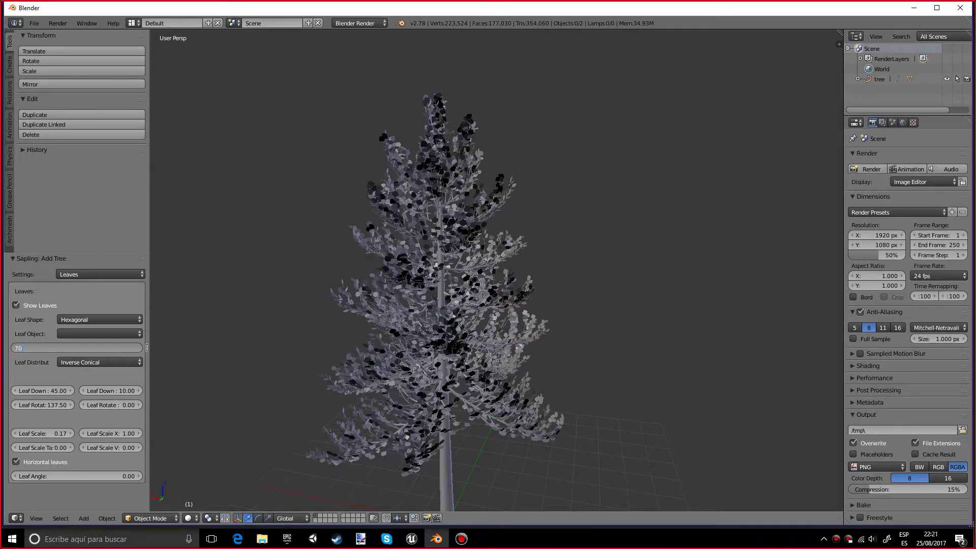
{"action": "type", "text": "70"}
{"action": "key", "text": "Return"}
{"action": "scroll", "coordinate": [370, 375], "scroll_direction": "up", "scroll_amount": 5}
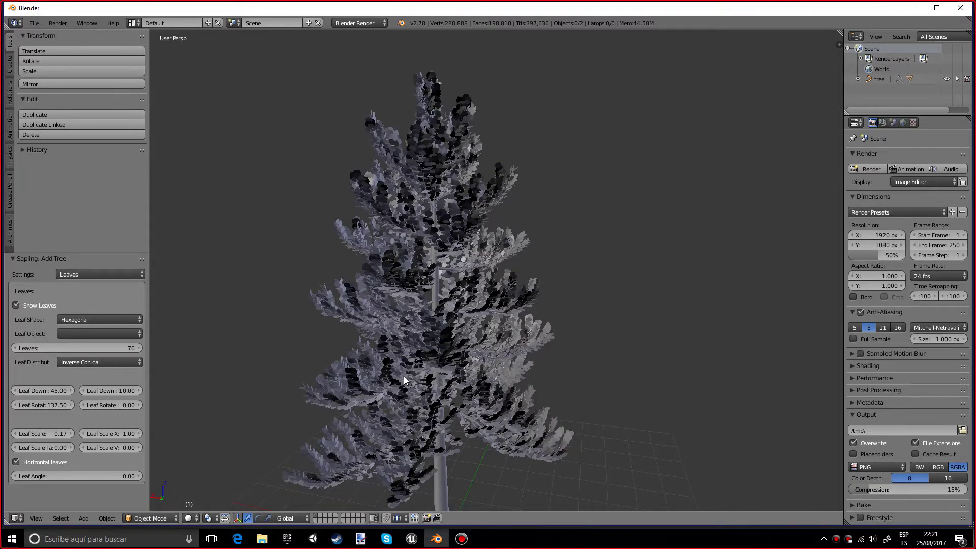
{"action": "scroll", "coordinate": [407, 372], "scroll_direction": "down", "scroll_amount": 3}
{"action": "mouse_move", "coordinate": [397, 385]}
{"action": "middle_mouse_down"}
{"action": "mouse_move", "coordinate": [435, 406]}
{"action": "mouse_move", "coordinate": [431, 415]}
{"action": "mouse_move", "coordinate": [398, 361]}
{"action": "mouse_move", "coordinate": [446, 306]}
{"action": "mouse_move", "coordinate": [465, 328]}
{"action": "mouse_move", "coordinate": [410, 384]}
{"action": "mouse_move", "coordinate": [408, 400]}
{"action": "mouse_move", "coordinate": [411, 385]}
{"action": "middle_mouse_up"}
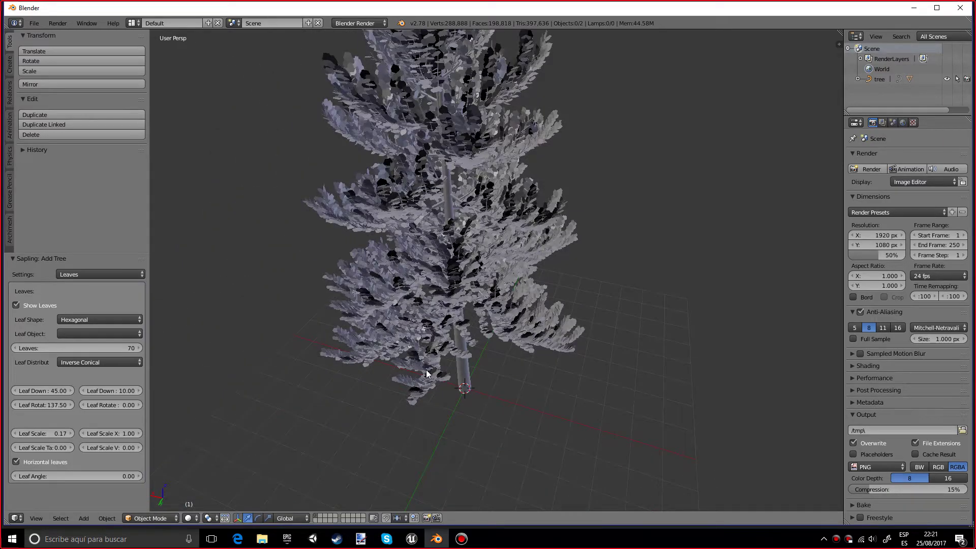
Step: Try the Rectangular and DupliVerts leaf shapes on the tree
{"action": "left_click", "coordinate": [103, 359]}
{"action": "left_click", "coordinate": [102, 359]}
{"action": "left_click", "coordinate": [104, 320]}
{"action": "left_click", "coordinate": [96, 296]}
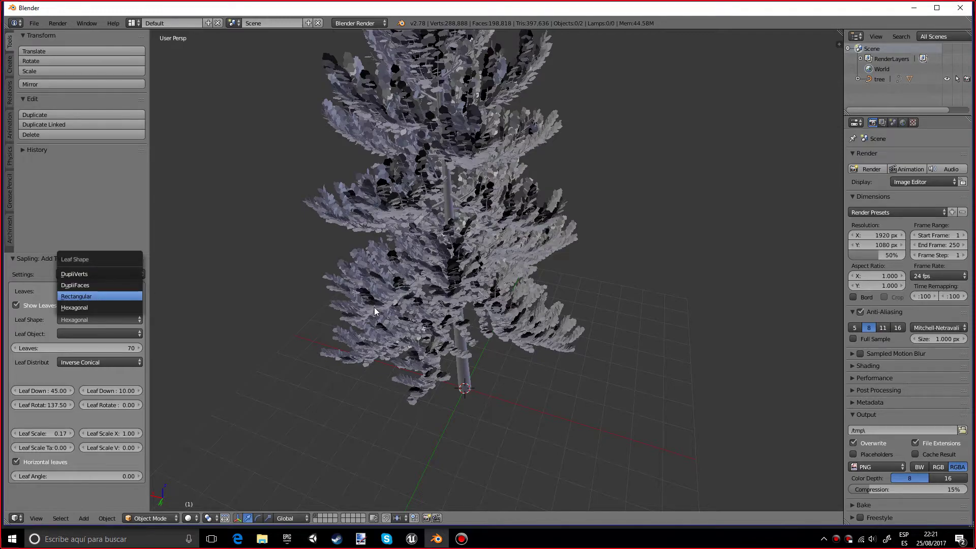
{"action": "left_click", "coordinate": [99, 320]}
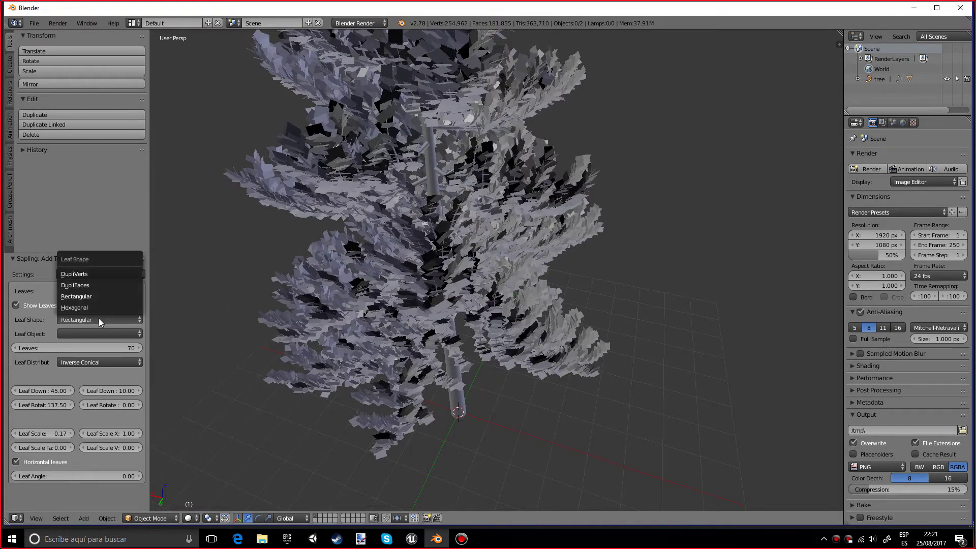
{"action": "left_click", "coordinate": [85, 276]}
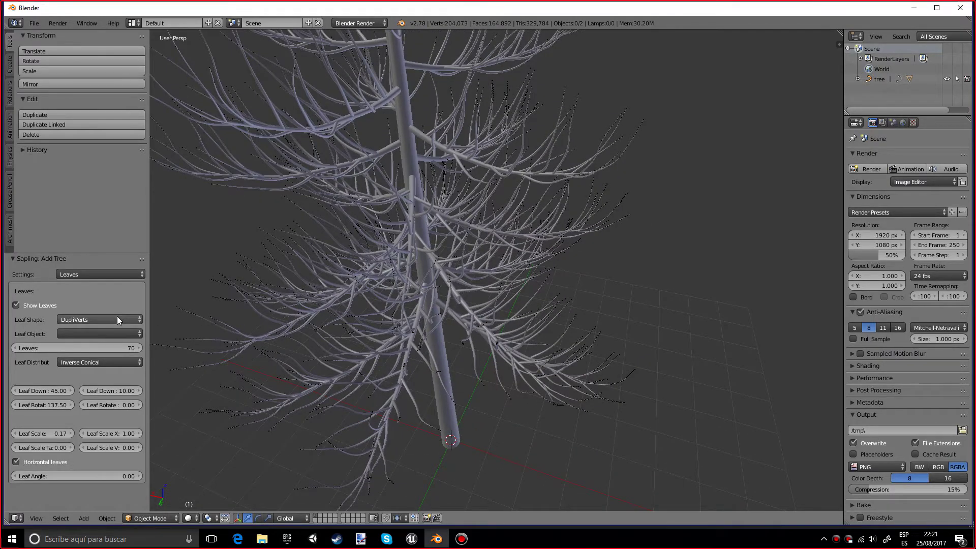
Step: Set the leaf shape to DupliFaces
{"action": "left_click", "coordinate": [116, 318]}
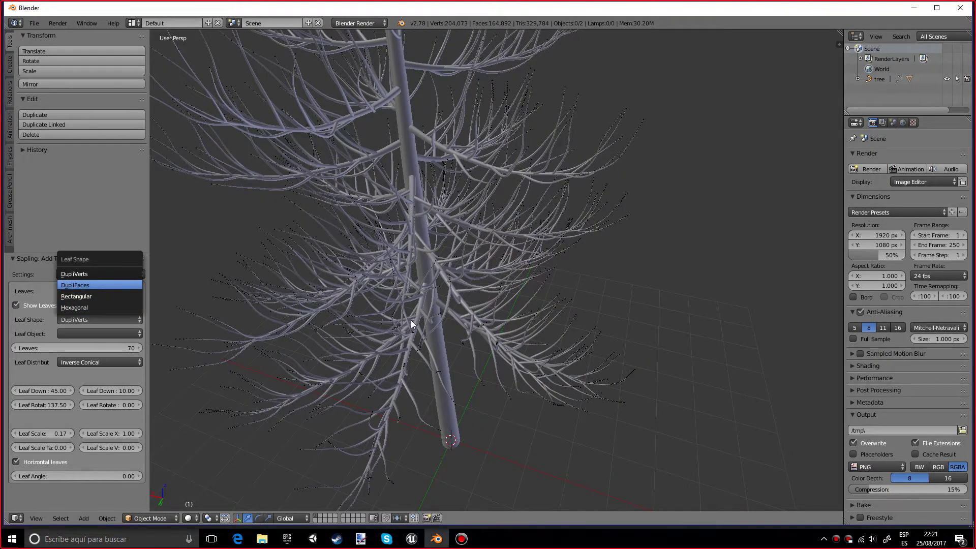
{"action": "key", "text": "Return"}
{"action": "scroll", "coordinate": [329, 331], "scroll_direction": "up", "scroll_amount": 5}
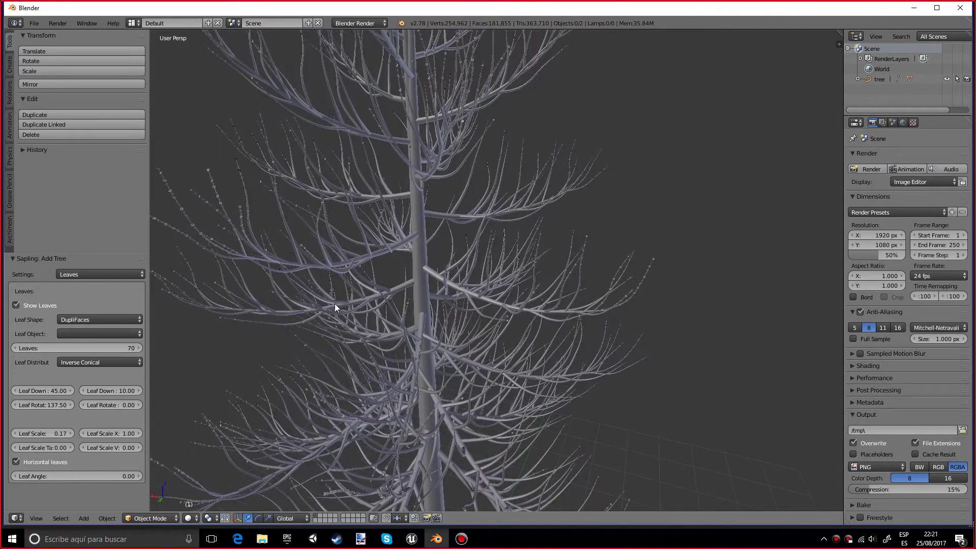
{"action": "scroll", "coordinate": [345, 302], "scroll_direction": "down", "scroll_amount": 4}
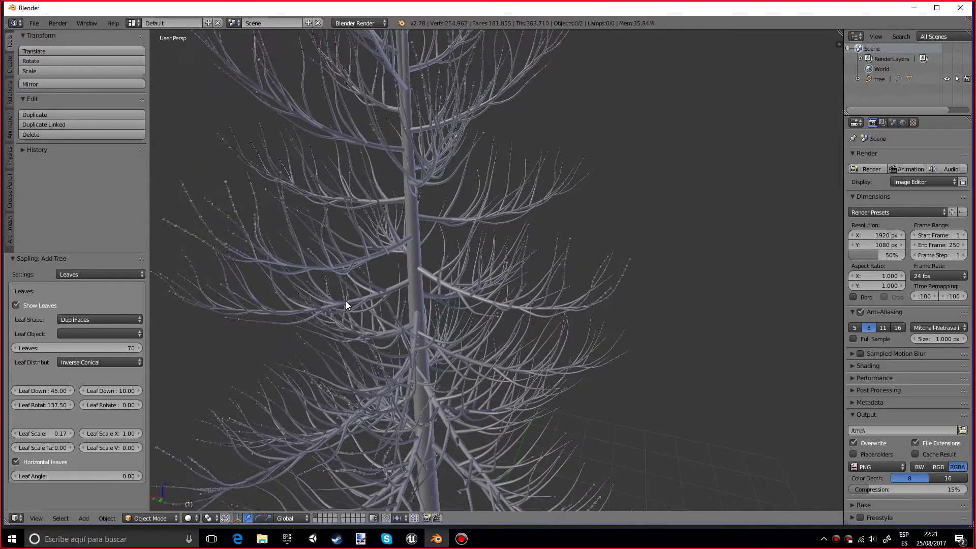
Step: Set the leaf shape to Hexagonal and the leaf down angle to about 52.32
{"action": "left_click", "coordinate": [109, 319]}
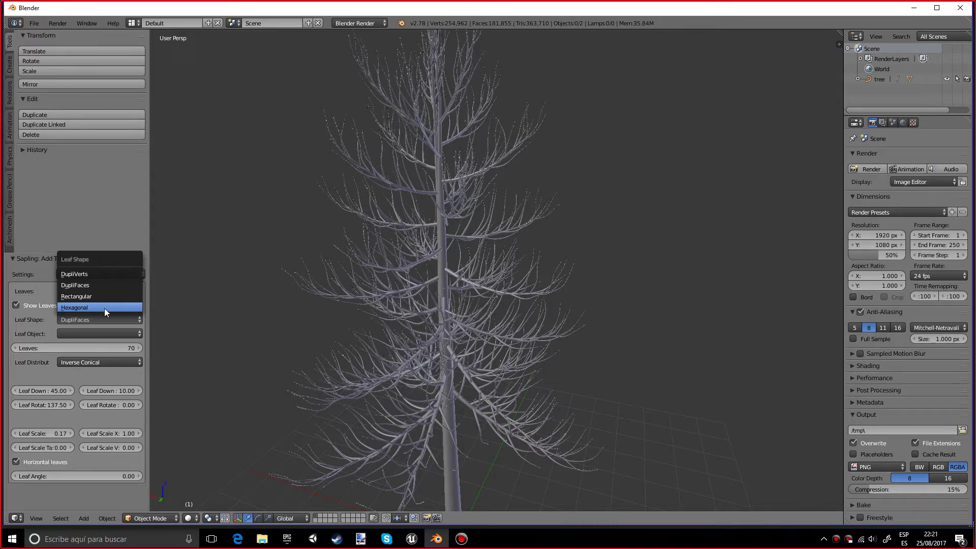
{"action": "left_click", "coordinate": [105, 308]}
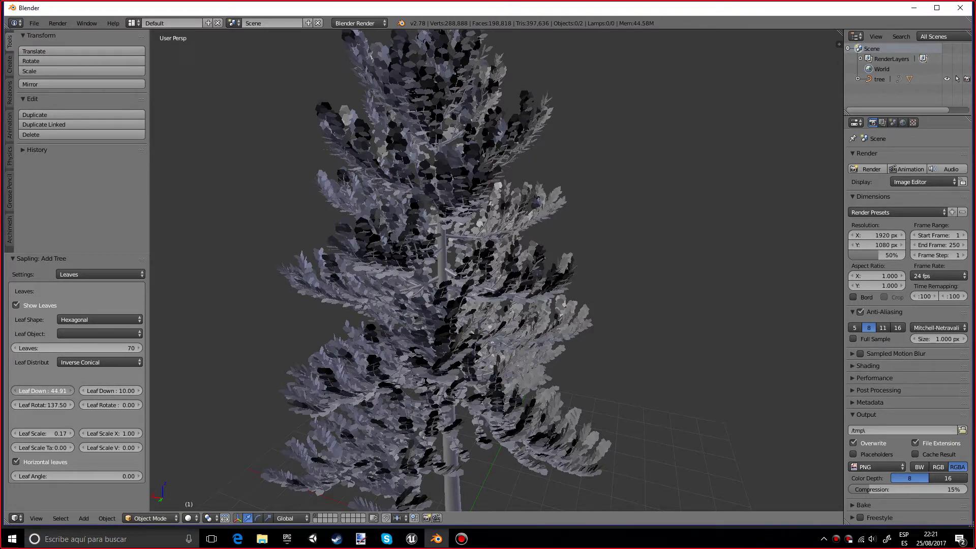
{"action": "left_click_drag", "start_coordinate": [44, 390], "coordinate": [61, 390]}
Step: Reduce the number of leaves to 10
{"action": "left_click", "coordinate": [90, 347]}
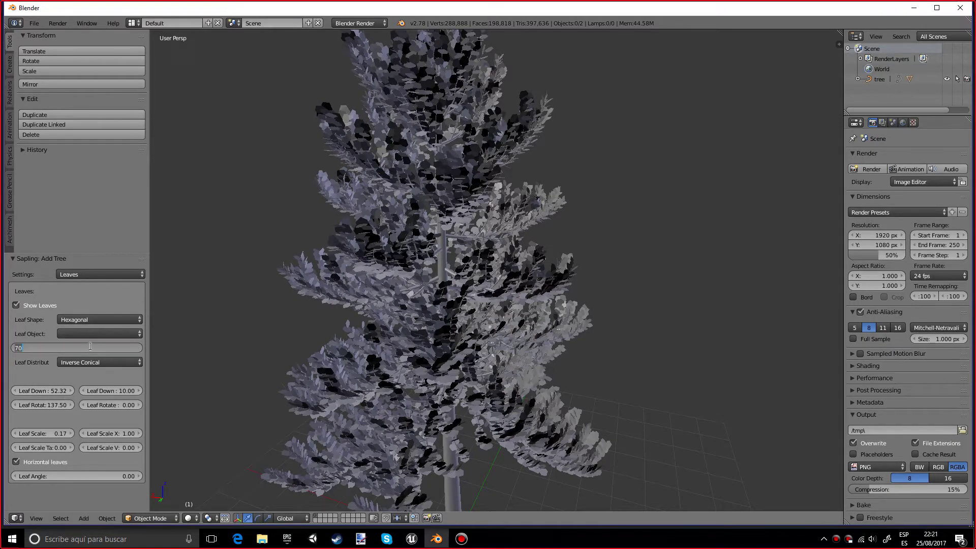
{"action": "key", "text": "BackSpace"}
{"action": "type", "text": "10"}
{"action": "key", "text": "Return"}
{"action": "scroll", "coordinate": [405, 347], "scroll_direction": "up", "scroll_amount": 2}
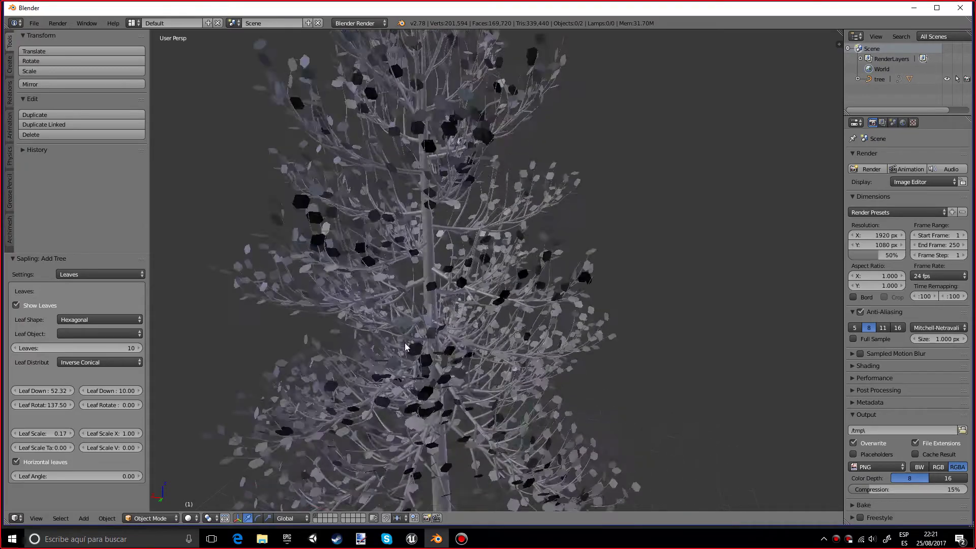
{"action": "scroll", "coordinate": [405, 347], "scroll_direction": "down", "scroll_amount": 1}
Step: Set the leaf down angle to 10
{"action": "left_click_drag", "start_coordinate": [55, 391], "coordinate": [55, 391]}
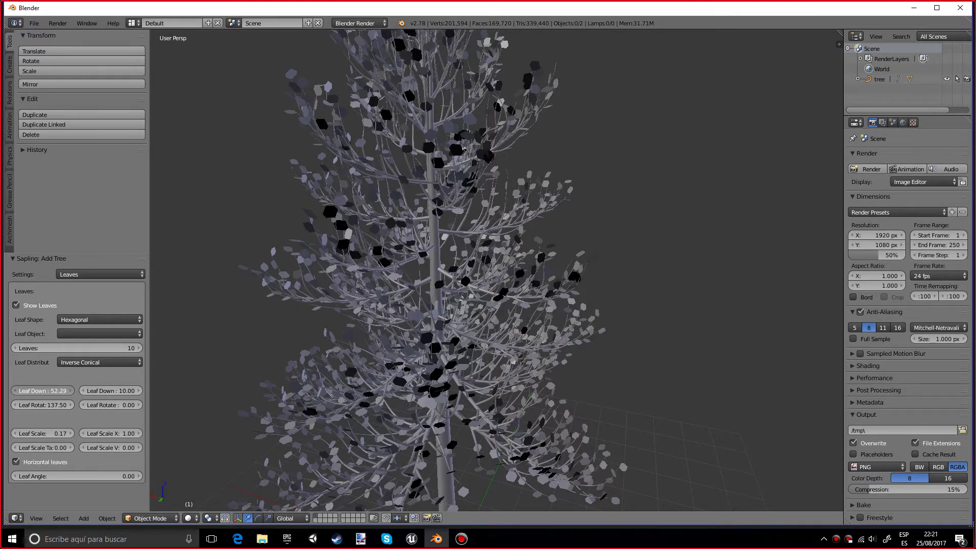
{"action": "left_click", "coordinate": [53, 391]}
{"action": "key", "text": "BackSpace"}
{"action": "type", "text": "10"}
{"action": "key", "text": "Return"}
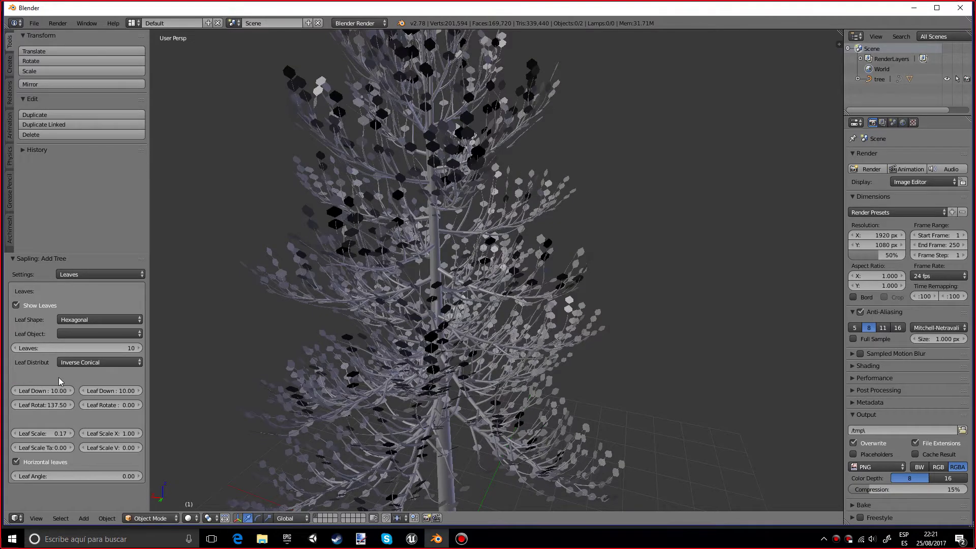
{"action": "left_click", "coordinate": [106, 275]}
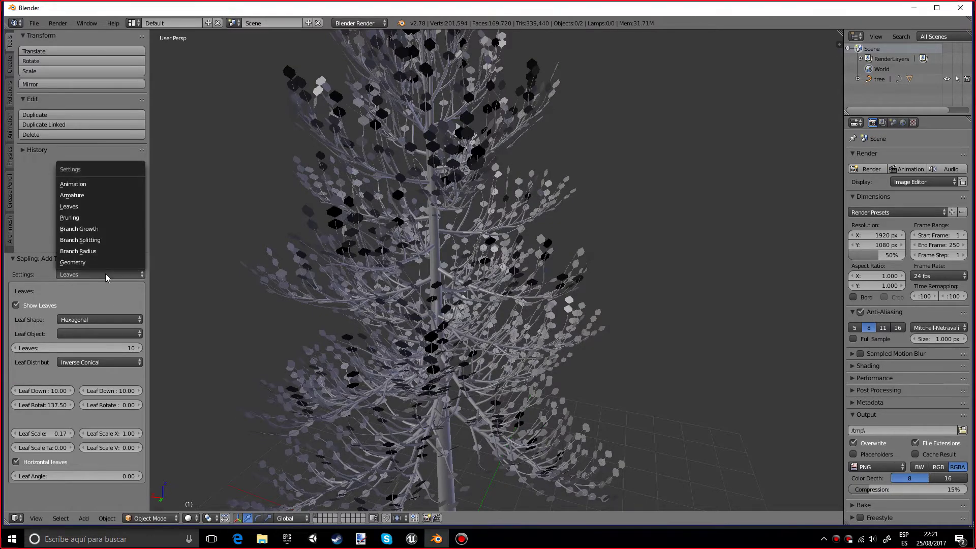
{"action": "left_click", "coordinate": [85, 205]}
{"action": "scroll", "coordinate": [414, 261], "scroll_direction": "down", "scroll_amount": 2}
{"action": "scroll", "coordinate": [422, 265], "scroll_direction": "up", "scroll_amount": 3}
{"action": "scroll", "coordinate": [426, 279], "scroll_direction": "down", "scroll_amount": 4}
{"action": "scroll", "coordinate": [427, 281], "scroll_direction": "up", "scroll_amount": 3}
{"action": "scroll", "coordinate": [386, 300], "scroll_direction": "down", "scroll_amount": 3}
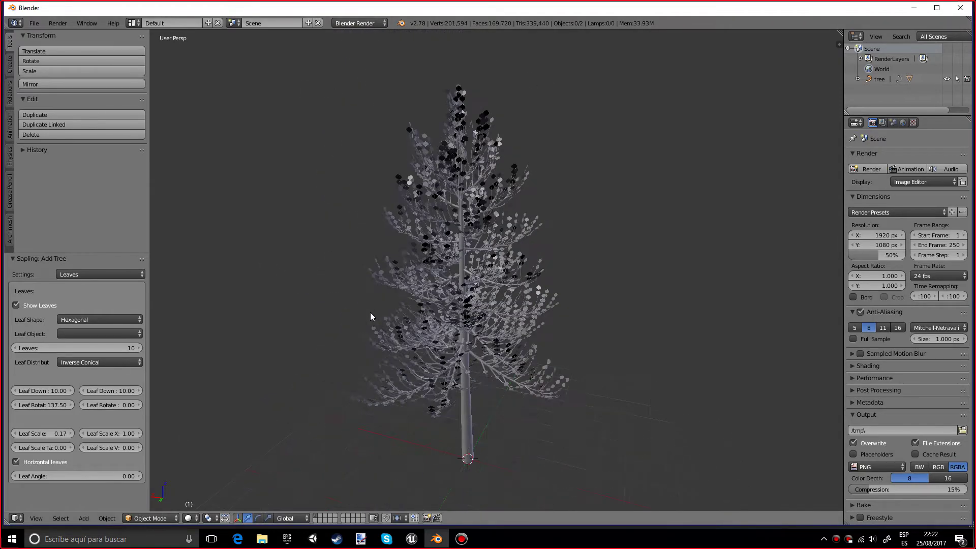
Step: Select the tree's trunk and branches and convert them with the Curve from Mesh/Text option
{"action": "right_click", "coordinate": [471, 394]}
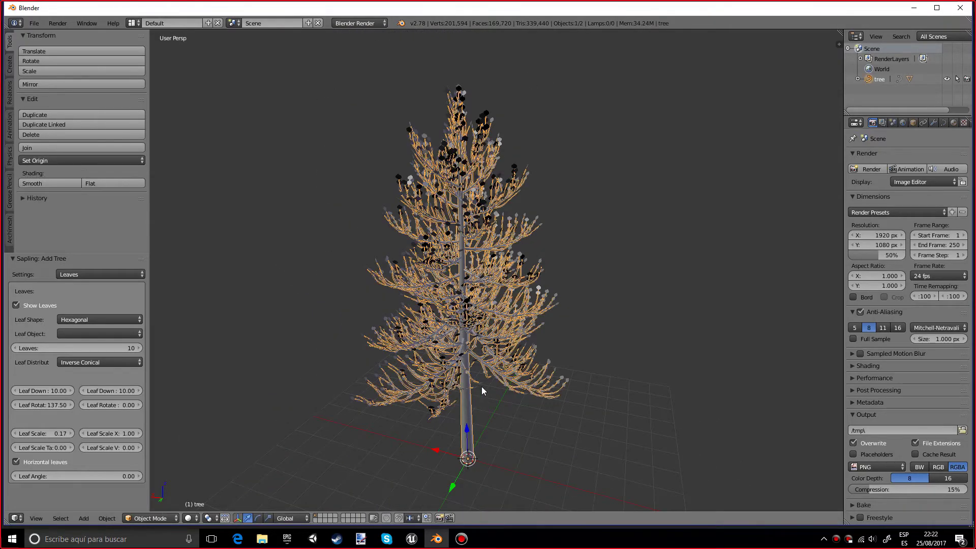
{"action": "scroll", "coordinate": [481, 386], "scroll_direction": "down", "scroll_amount": 1}
{"action": "mouse_move", "coordinate": [481, 386]}
{"action": "middle_mouse_down"}
{"action": "mouse_move", "coordinate": [474, 371]}
{"action": "mouse_move", "coordinate": [489, 389]}
{"action": "middle_mouse_up"}
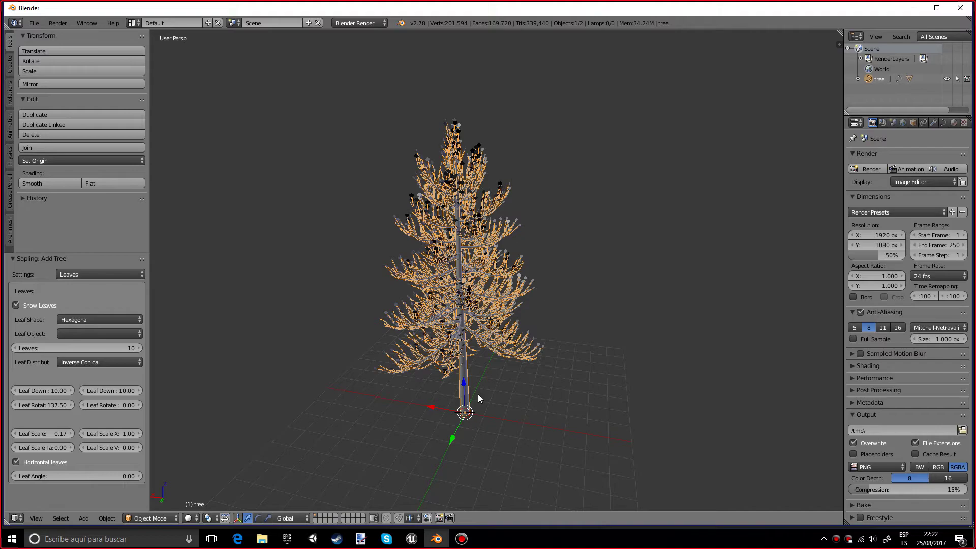
{"action": "key", "text": "alt+c"}
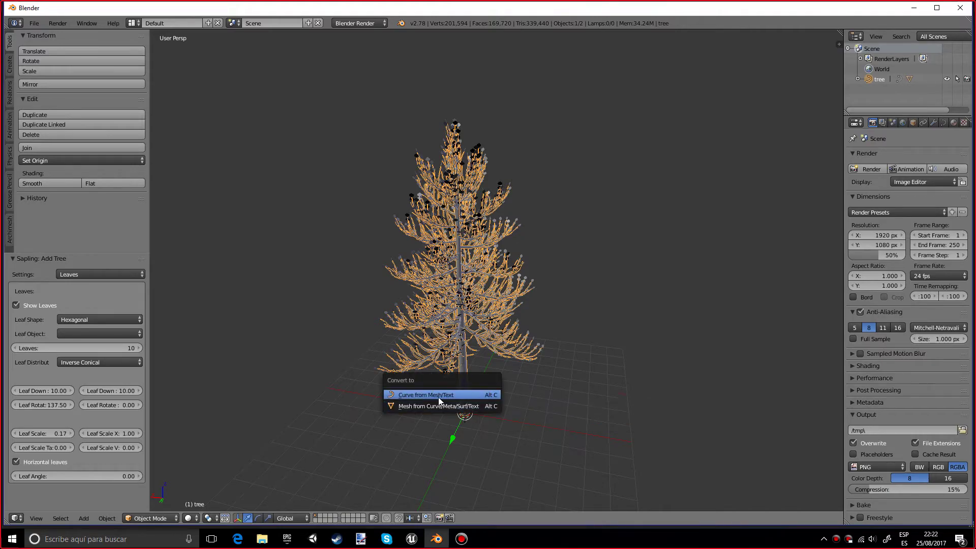
{"action": "left_click", "coordinate": [424, 395]}
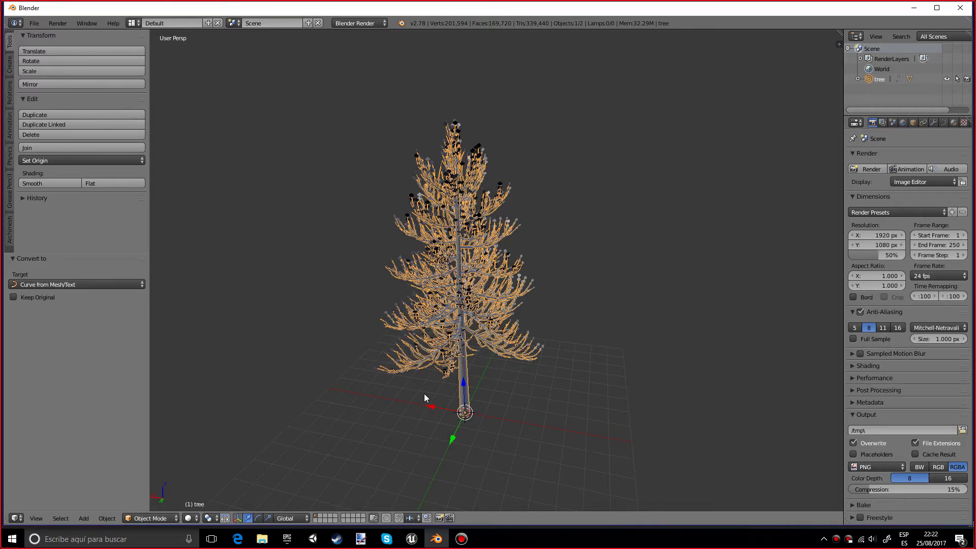
{"action": "mouse_move", "coordinate": [473, 365]}
{"action": "middle_mouse_down"}
{"action": "mouse_move", "coordinate": [480, 418]}
{"action": "mouse_move", "coordinate": [485, 368]}
{"action": "middle_mouse_up"}
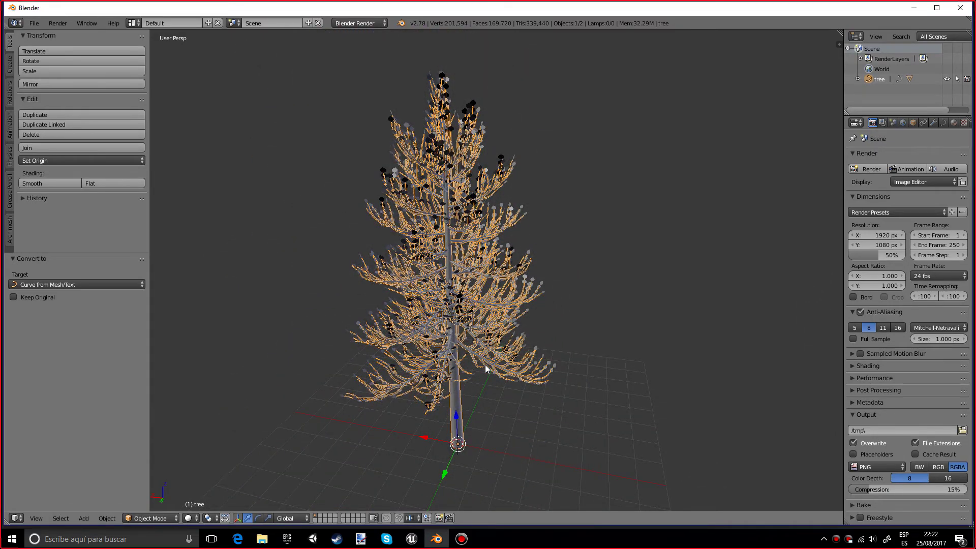